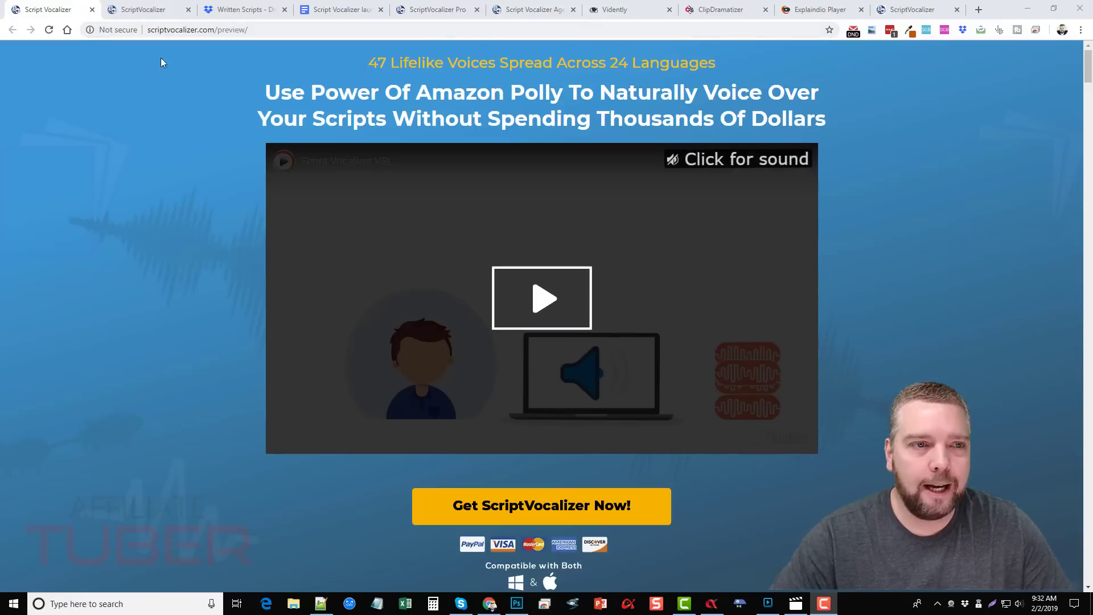
Switch to ScriptVocalizer and open the Self Storage script's edit page (0:58, British English Brian voice).
click(143, 10)
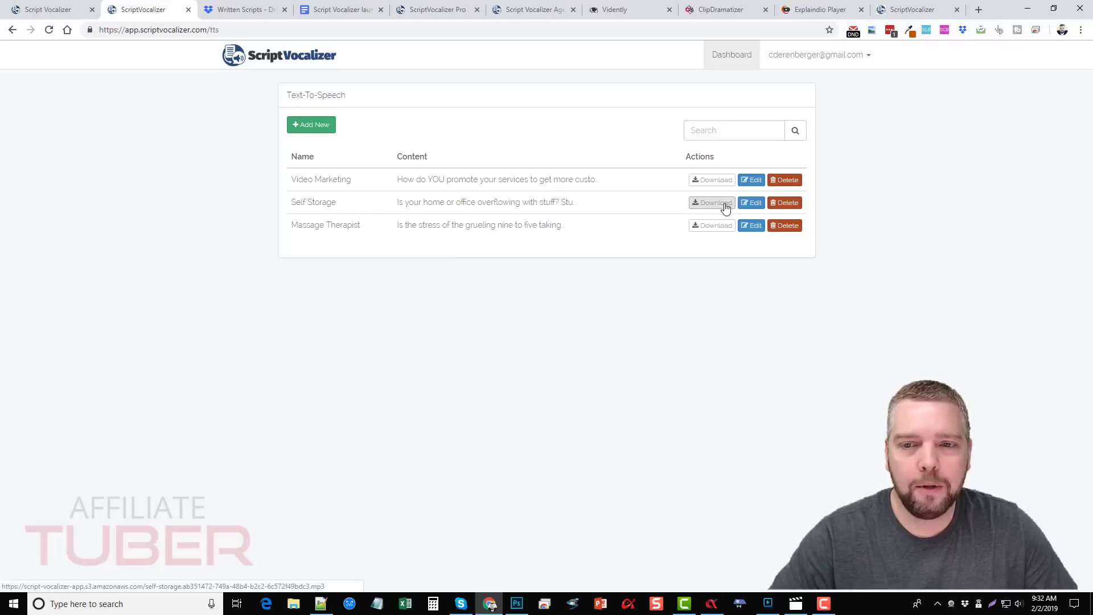
click(752, 202)
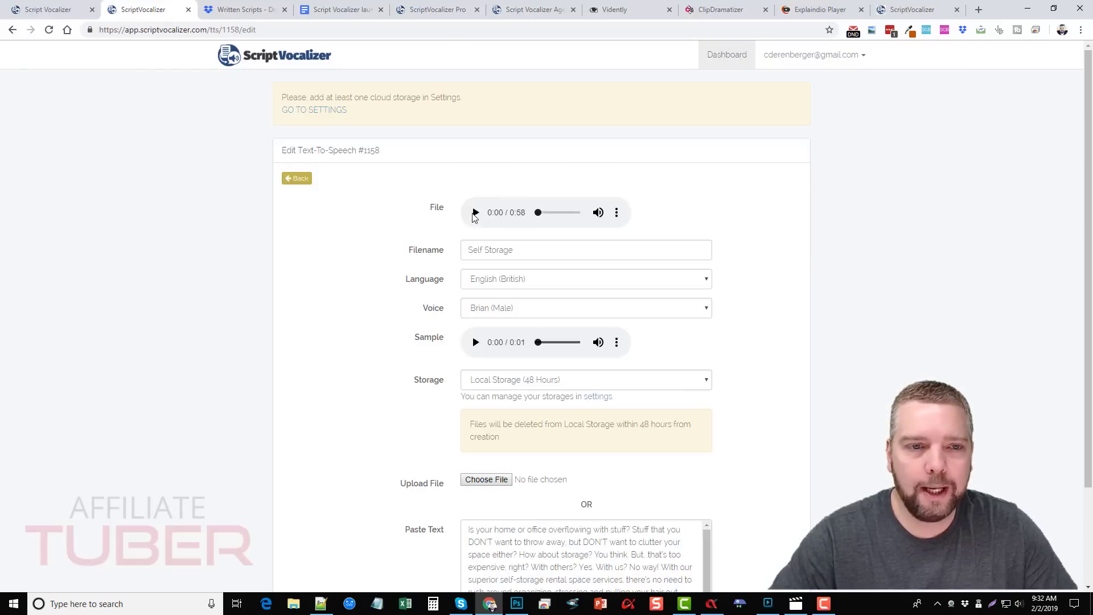
Play the Self Storage voice-over up to 0:15, then scroll through its script text.
click(476, 214)
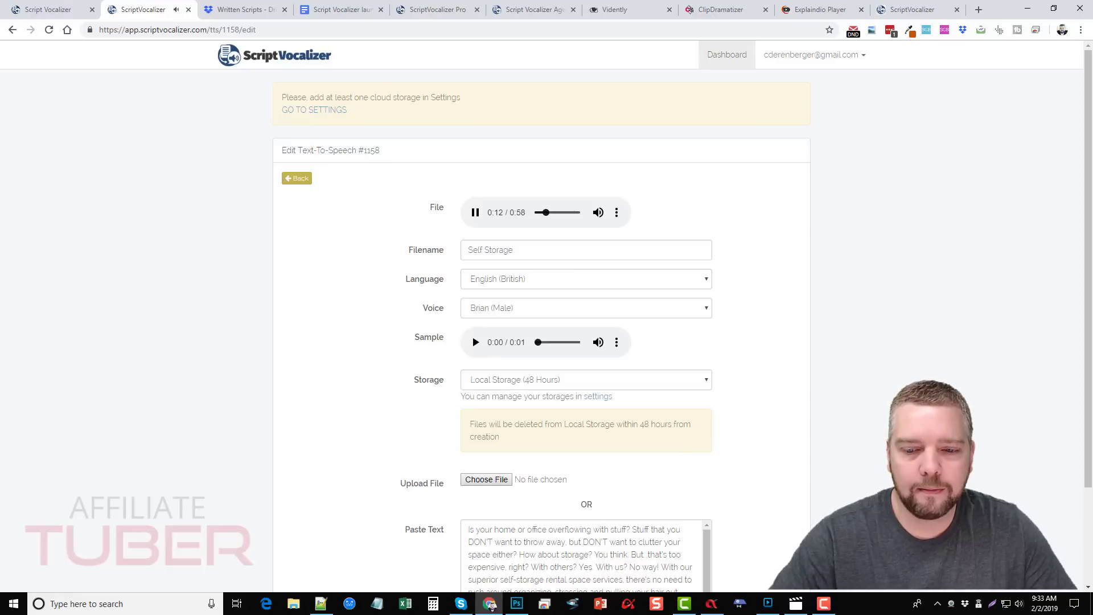
click(476, 217)
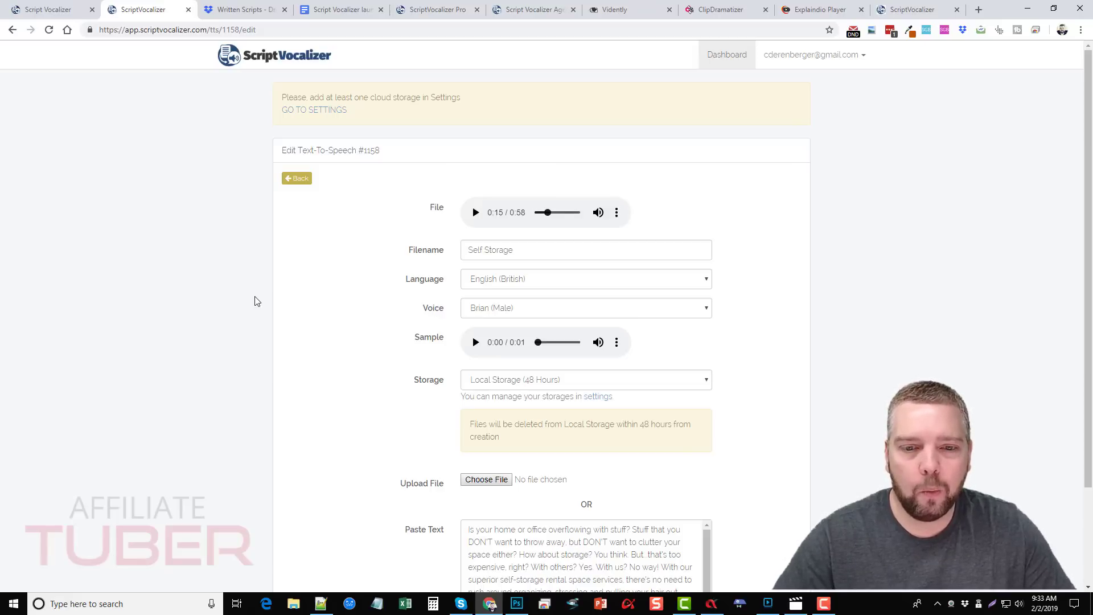
scroll(285, 302, down, 2)
scroll(706, 463, down, 1)
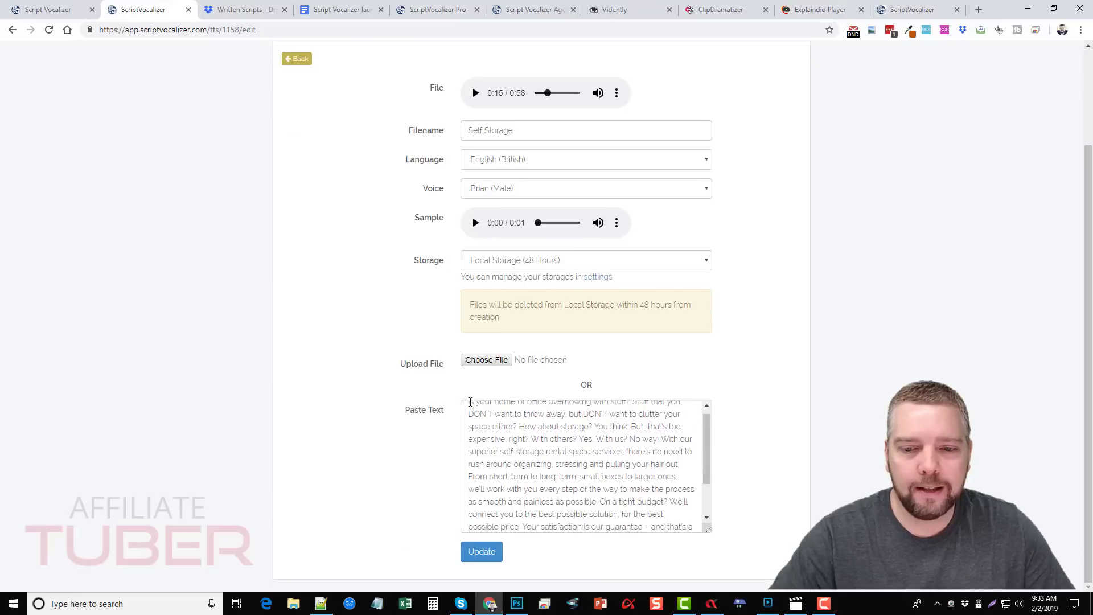
scroll(708, 450, up, 1)
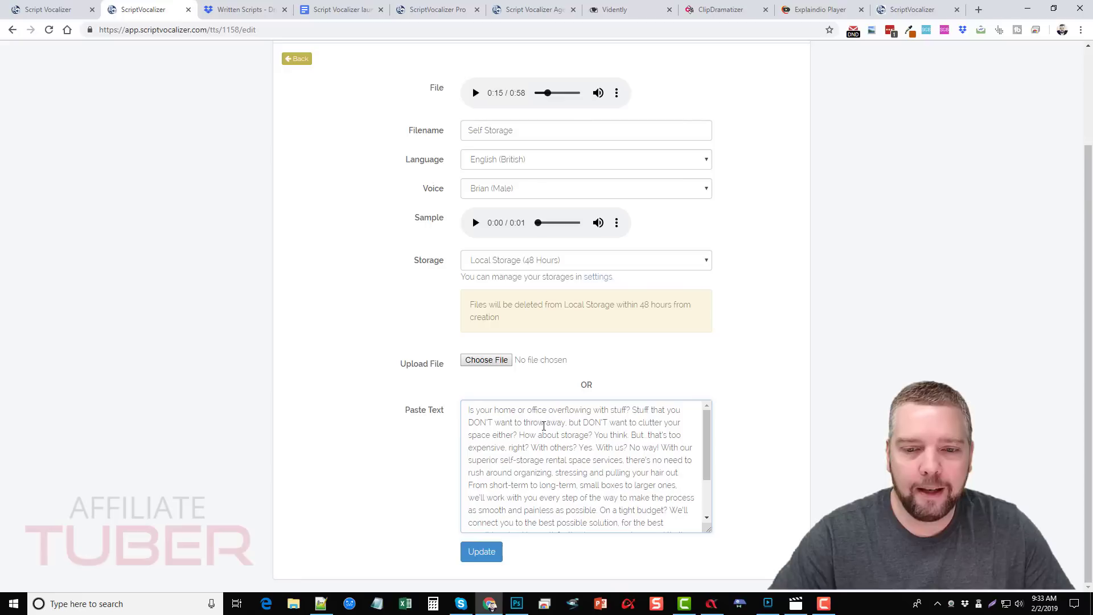
drag(626, 410, 630, 408)
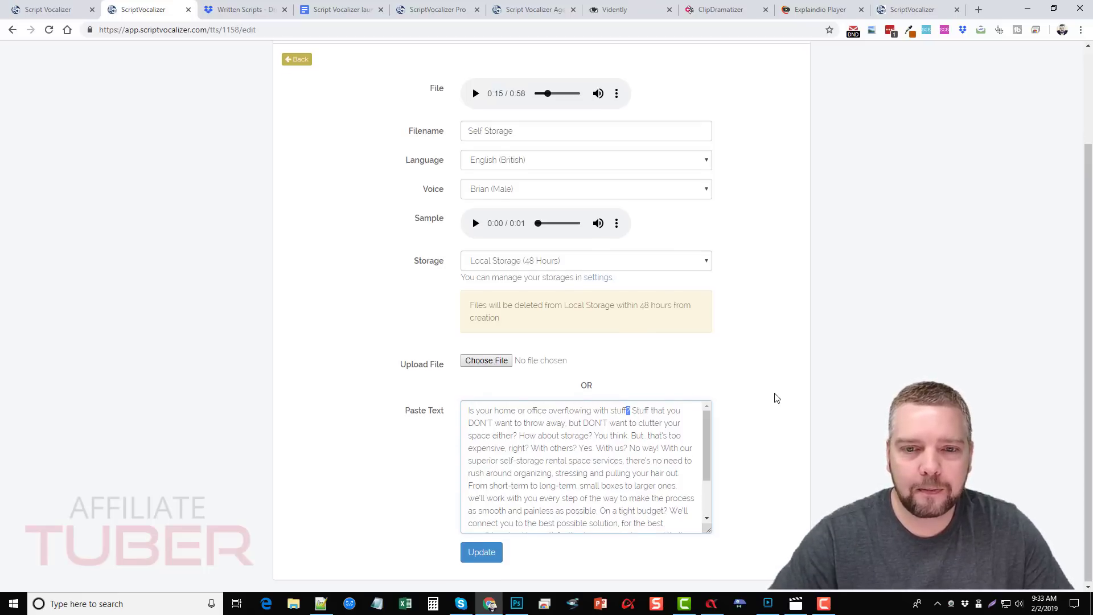
scroll(768, 393, up, 2)
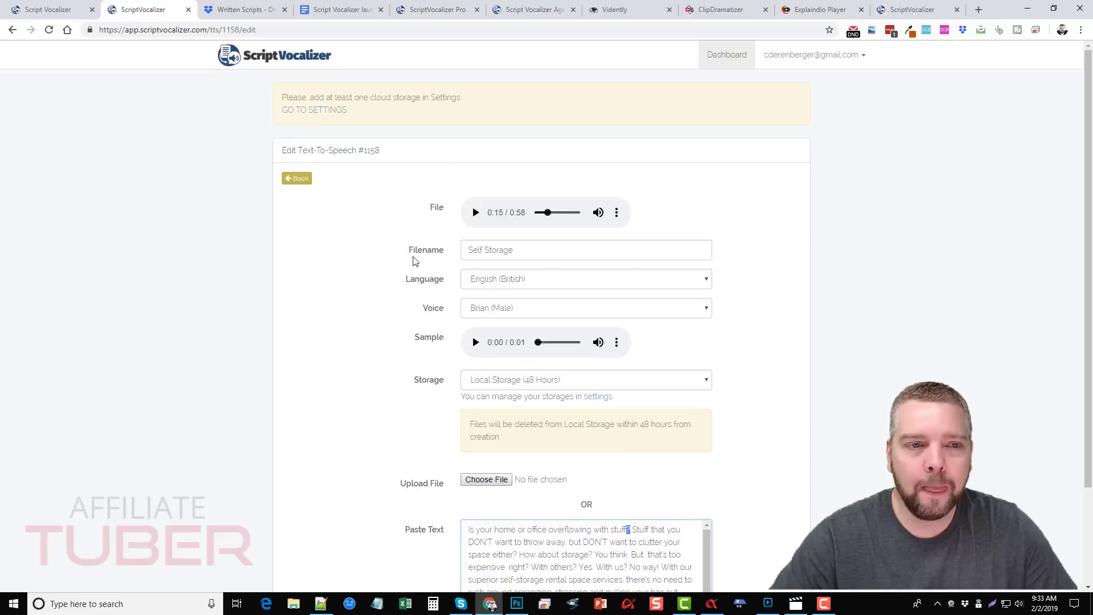
Start a new text-to-speech project named 'Physical Therapy'.
click(296, 179)
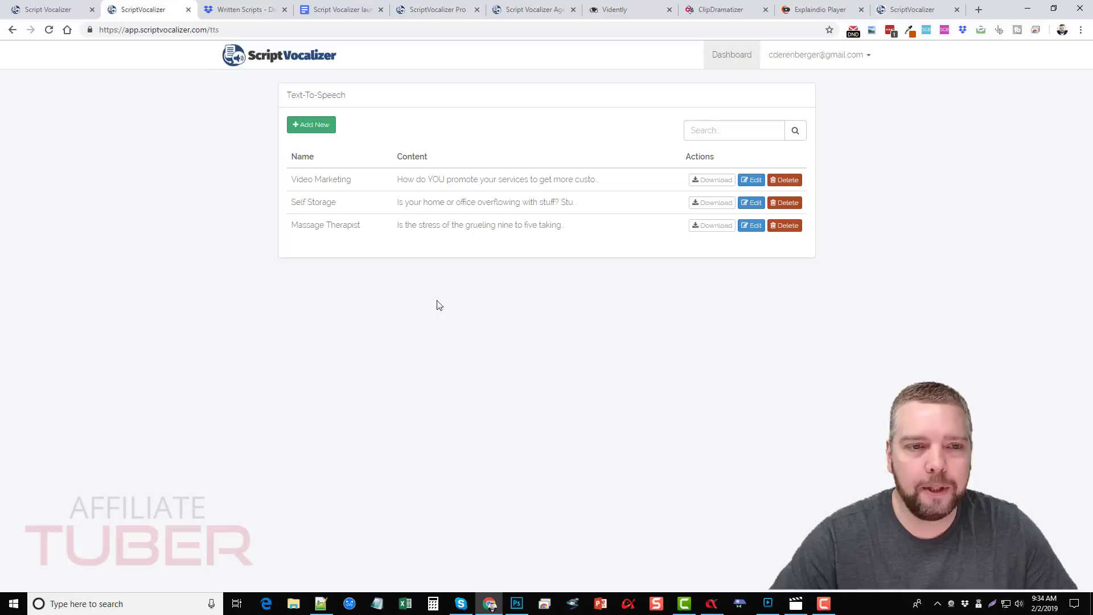
click(313, 127)
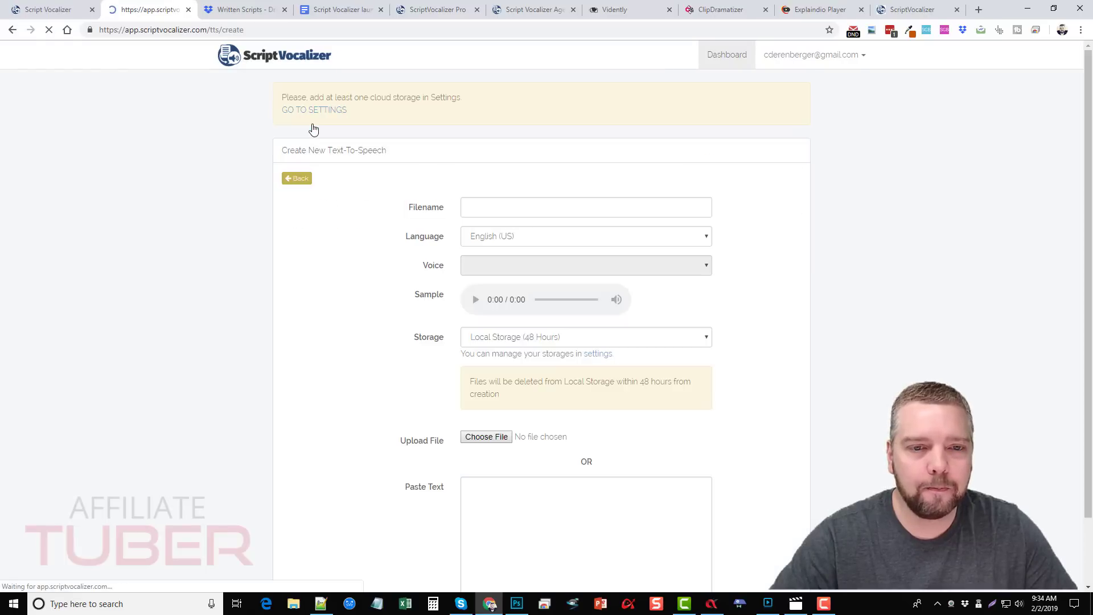
click(492, 205)
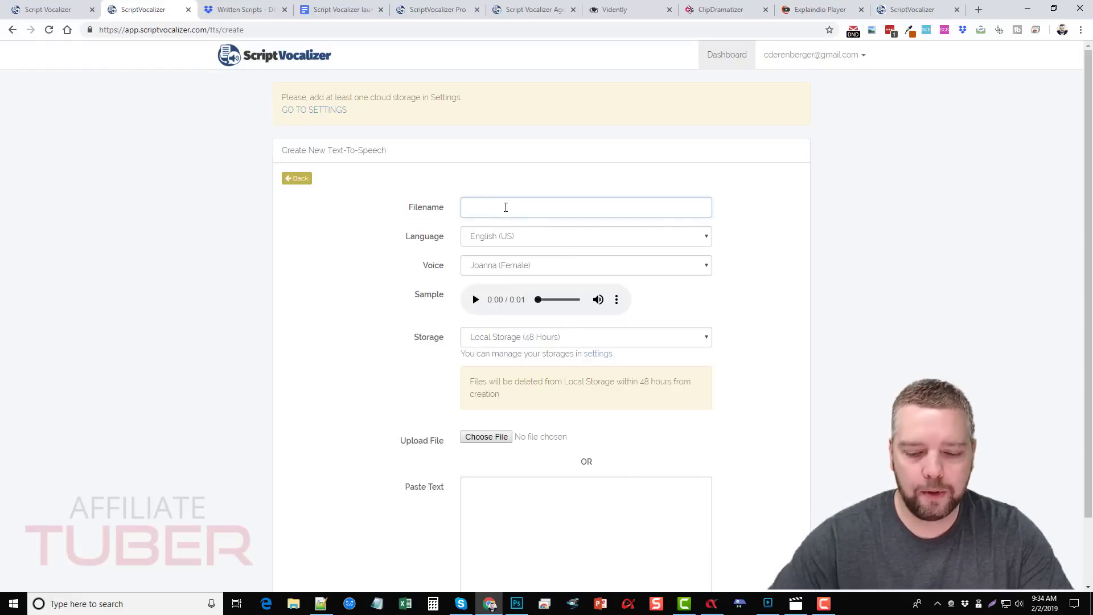
text(Physical Therapy)
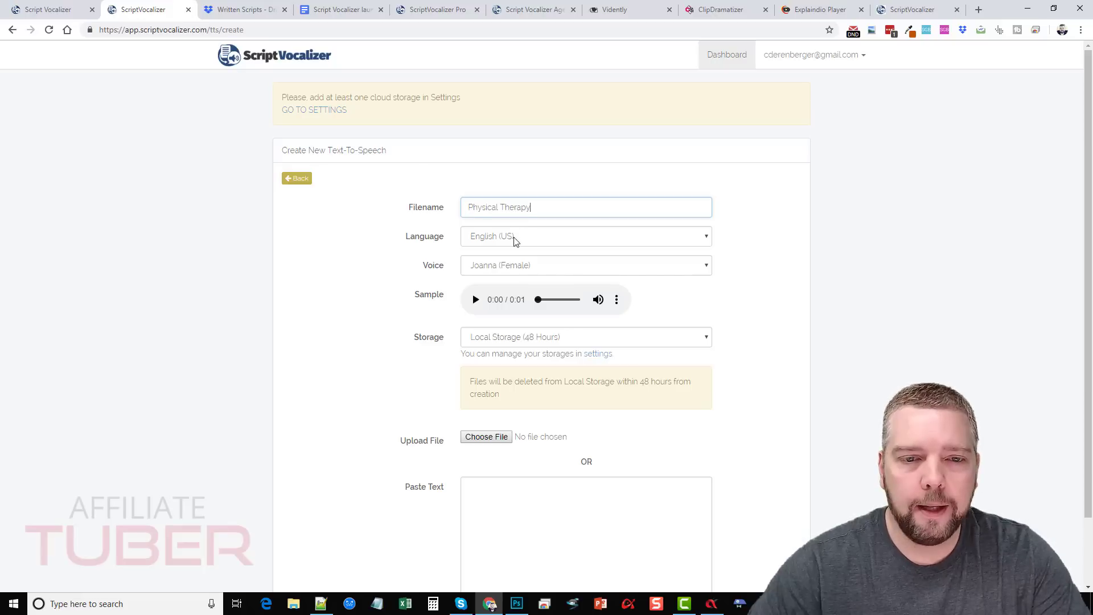
Keep English (US) as the language and choose the Salli (Female) voice, previewing its sample.
click(514, 238)
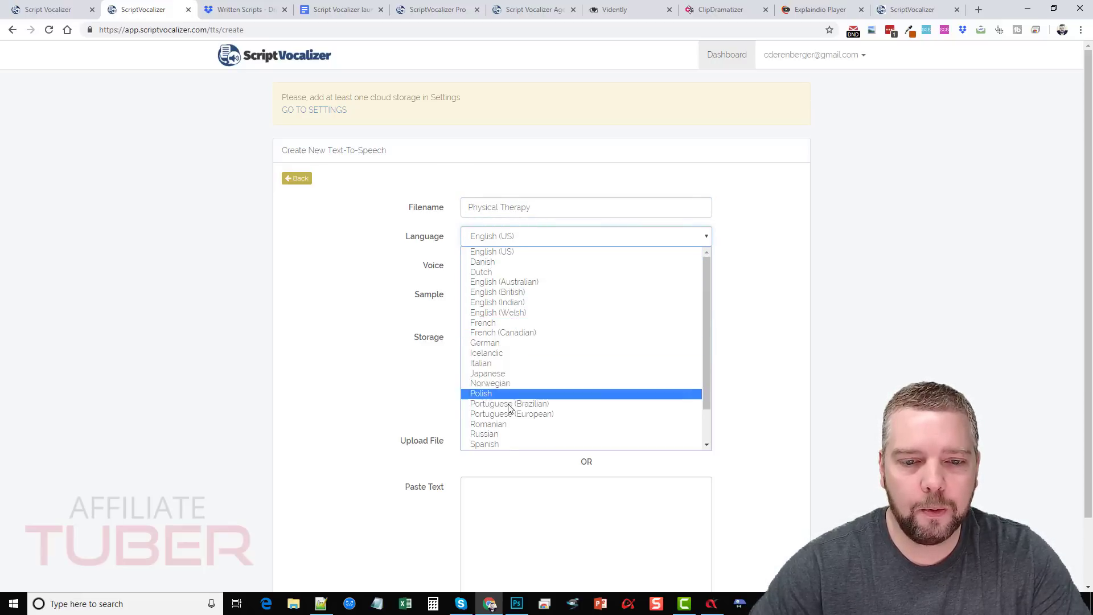
scroll(515, 433, down, 2)
scroll(518, 342, up, 2)
click(526, 253)
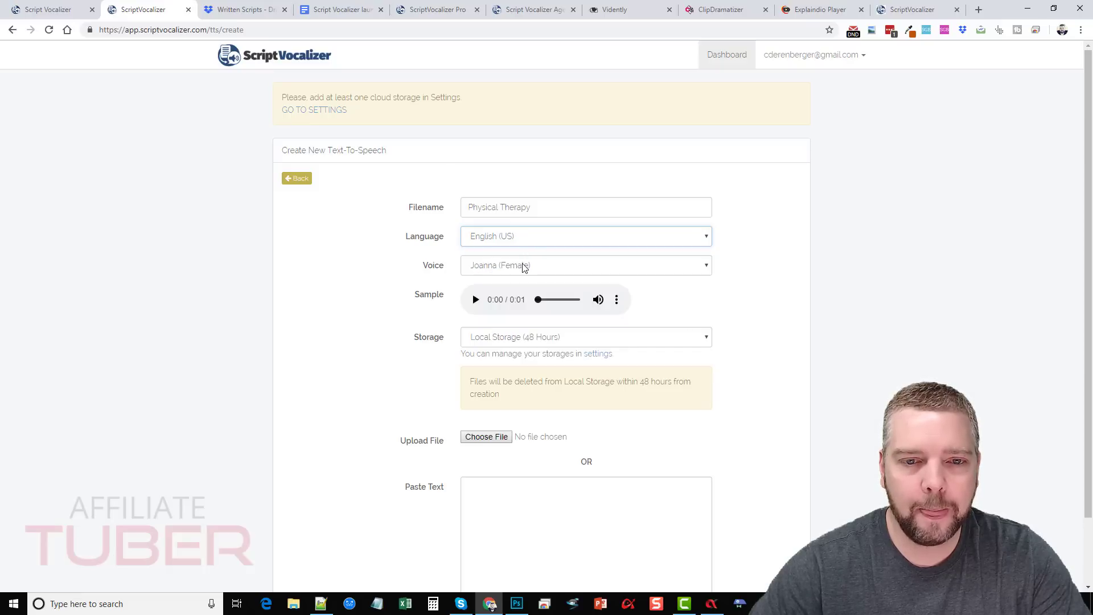
click(524, 267)
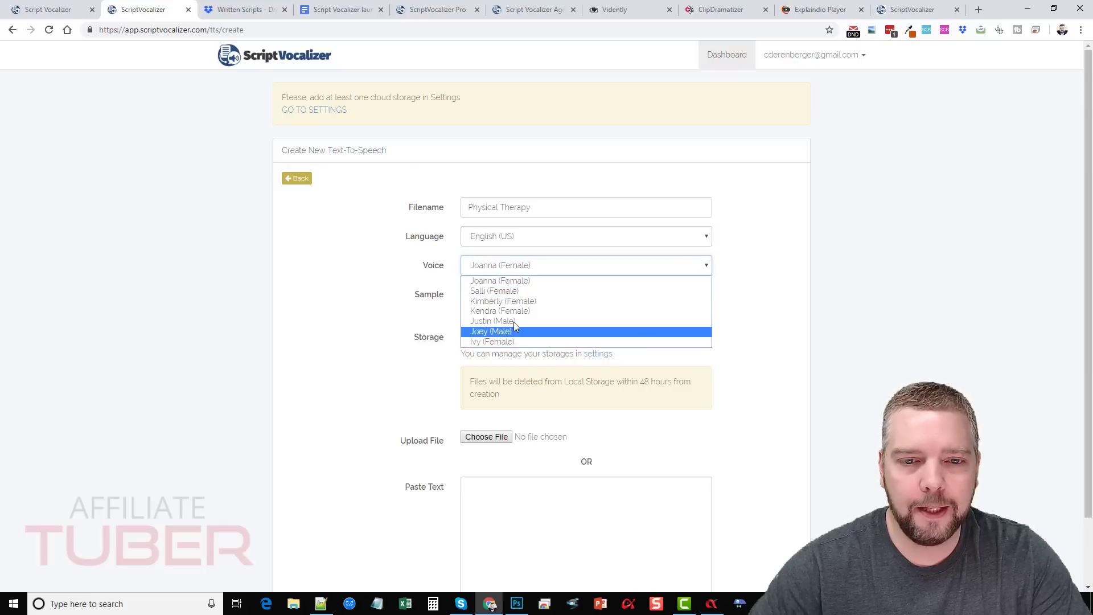
click(511, 290)
scroll(382, 328, down, 2)
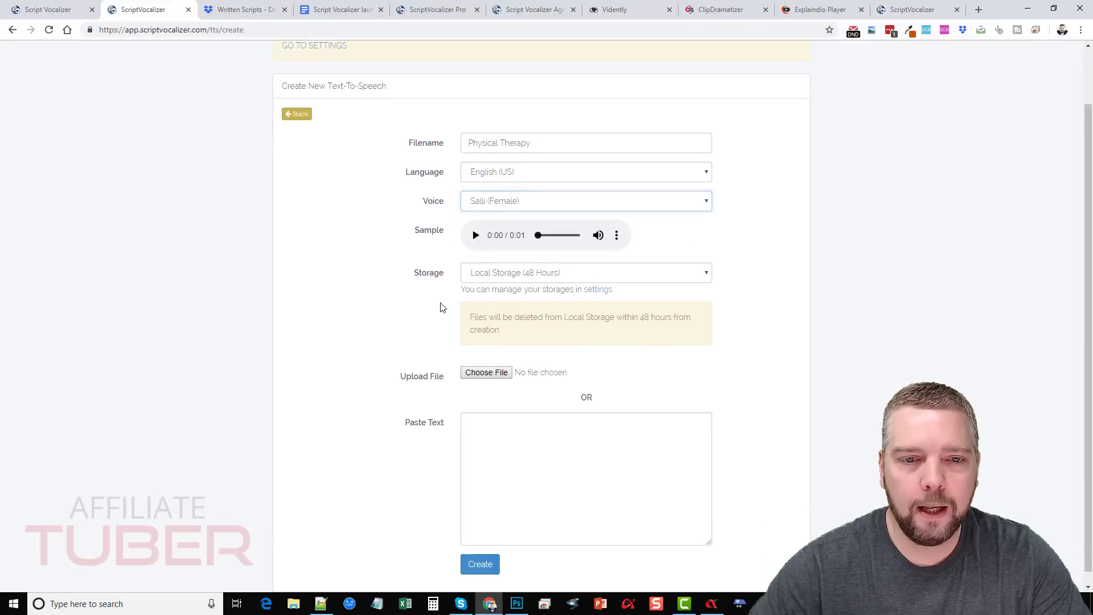
click(477, 224)
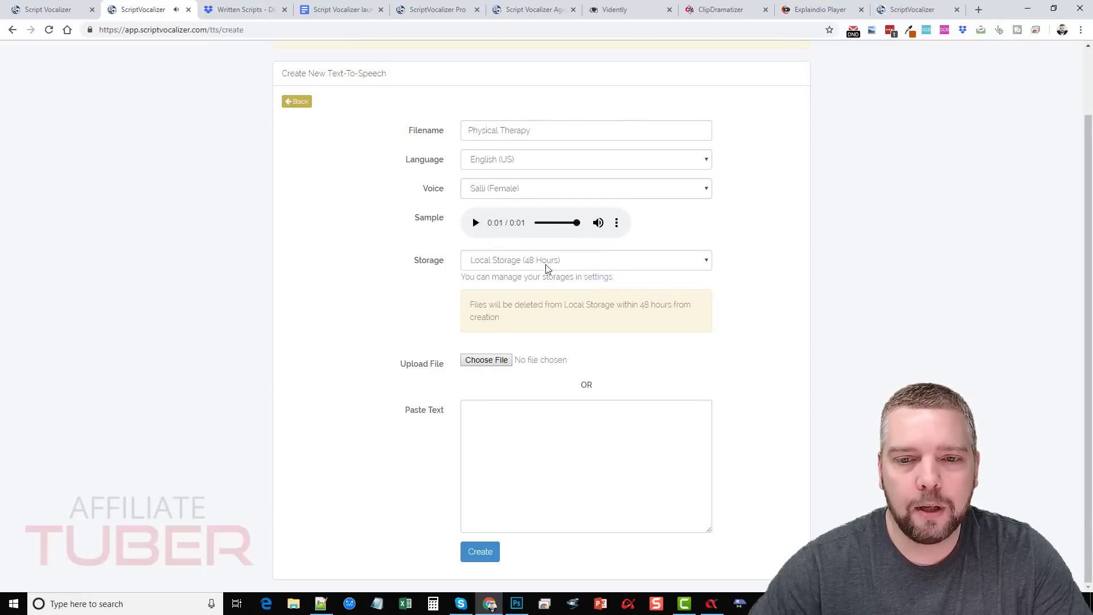
Keep Local Storage (48 Hours), paste the physiotherapy script, and create the project.
click(657, 265)
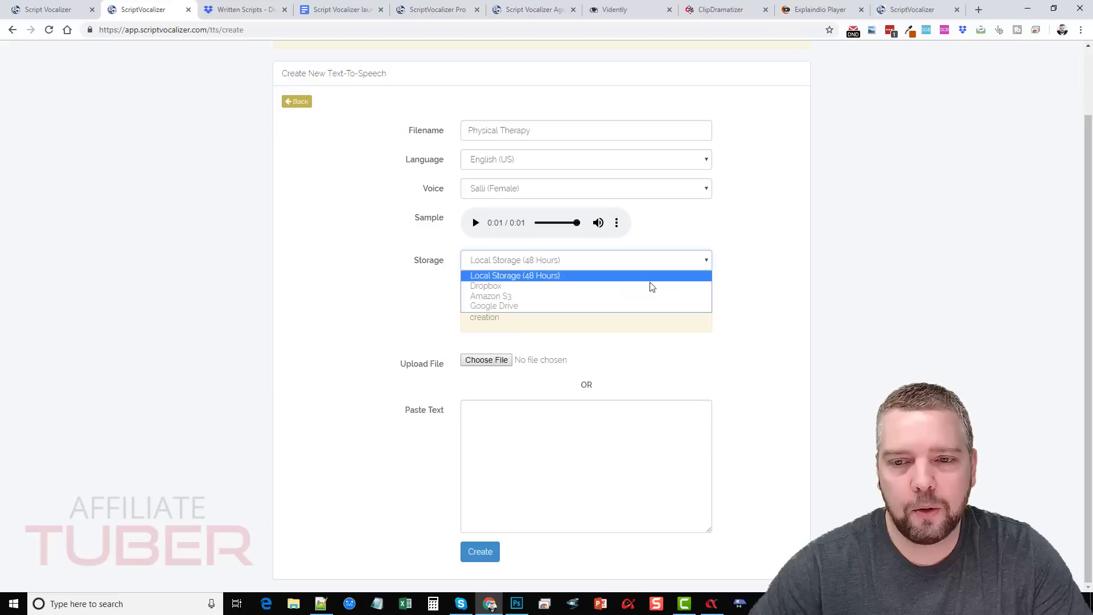
click(778, 288)
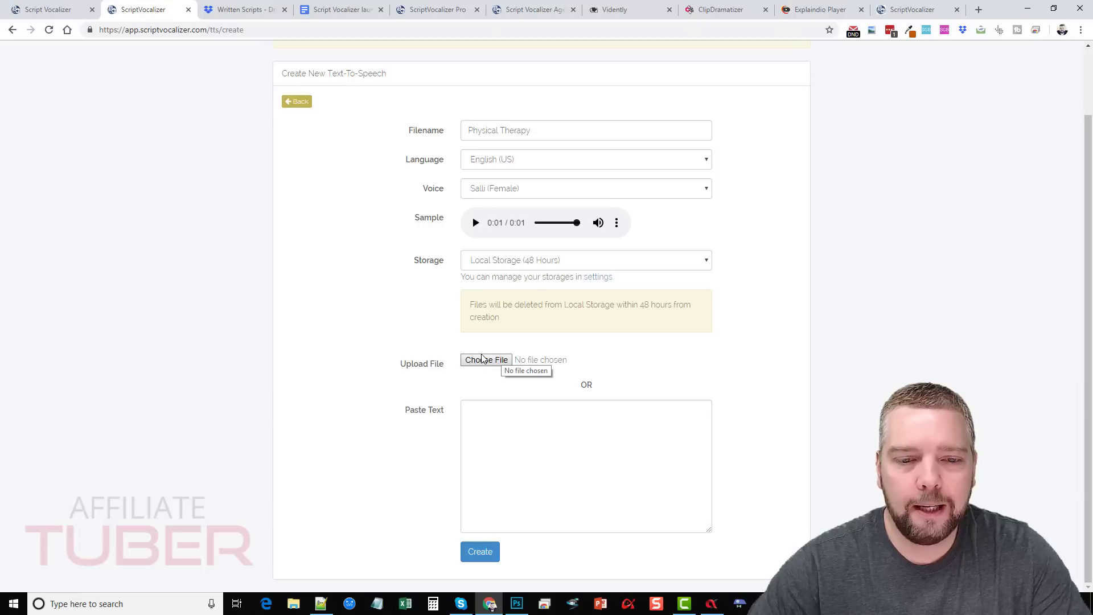
click(506, 407)
key(ctrl+v)
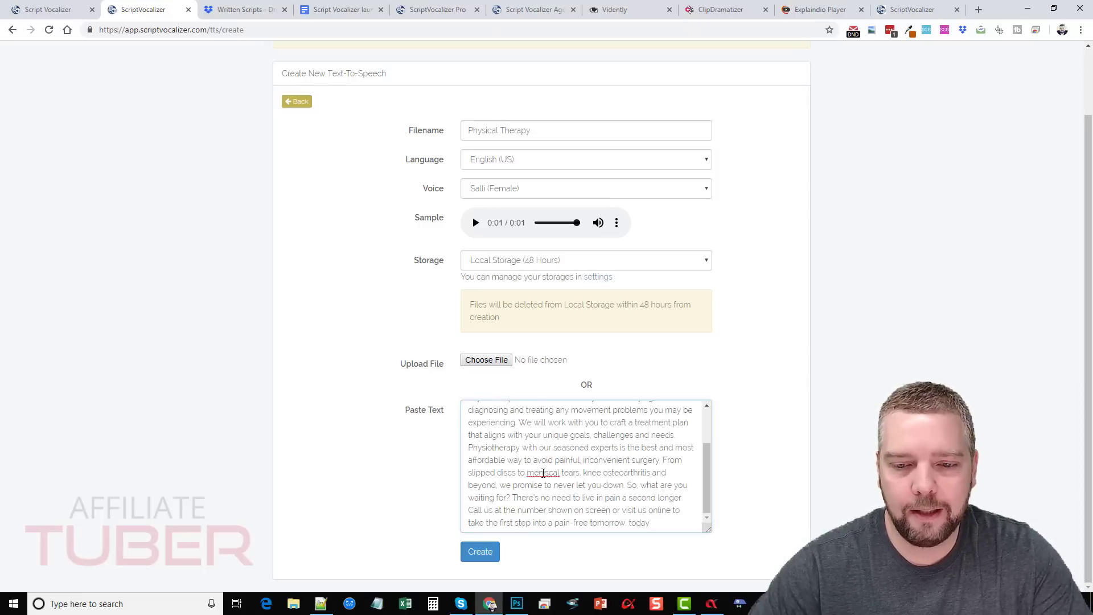
click(487, 553)
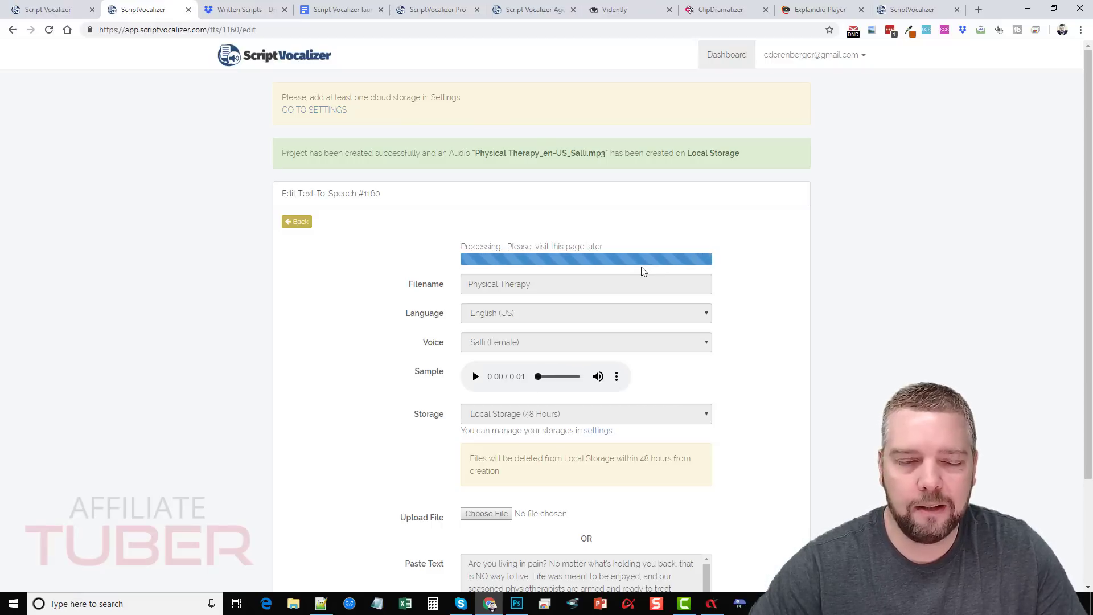
Return to the Text-To-Speech list, now headed by the Physical Therapy project.
click(306, 226)
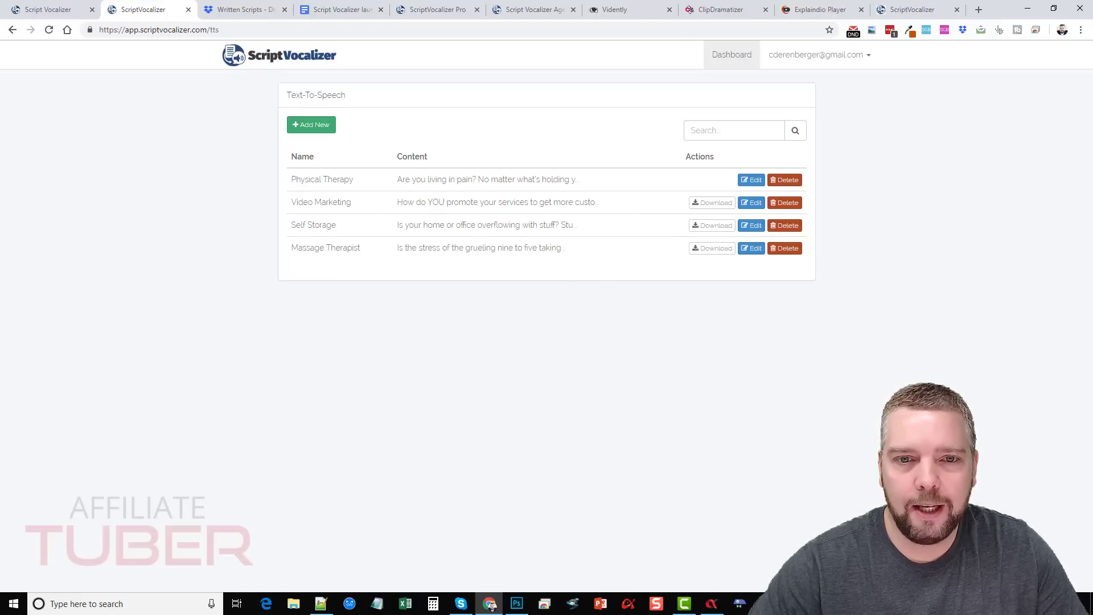
mouse_move(796, 603)
click(797, 526)
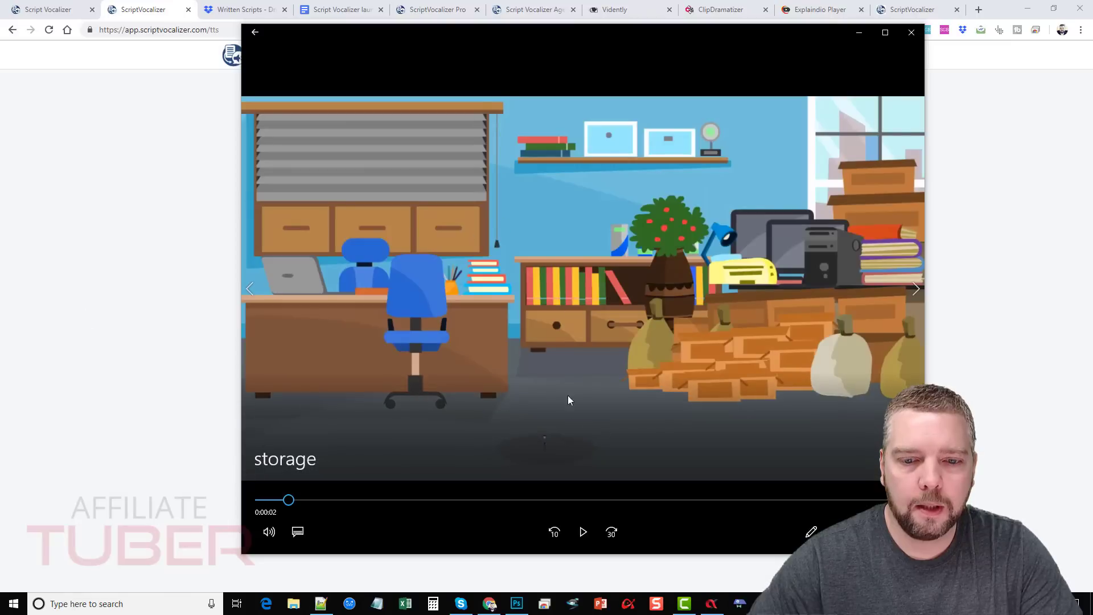
click(583, 532)
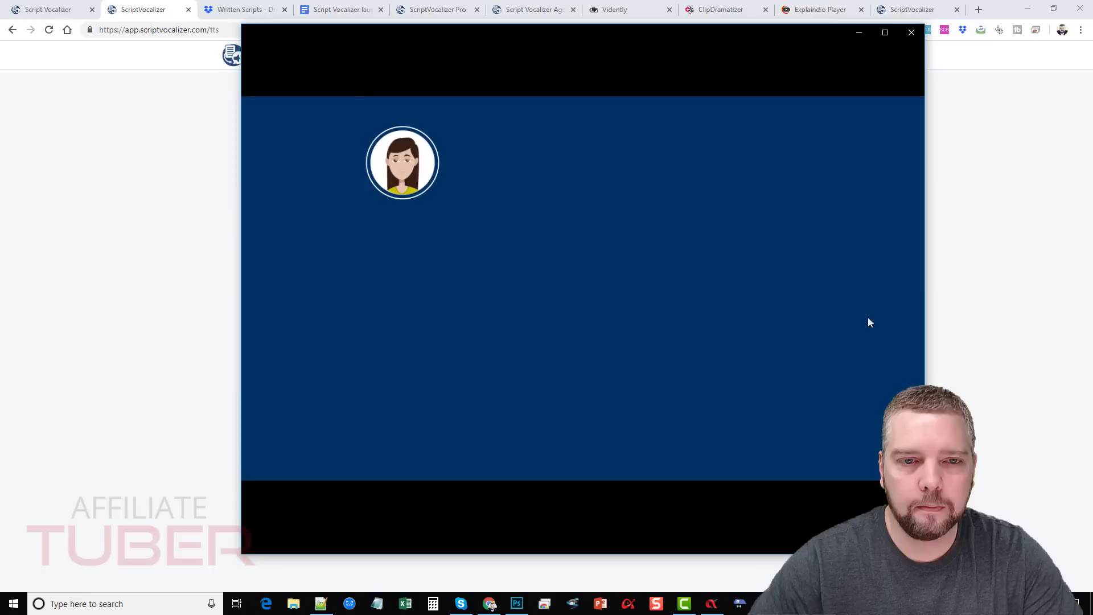
mouse_move(763, 316)
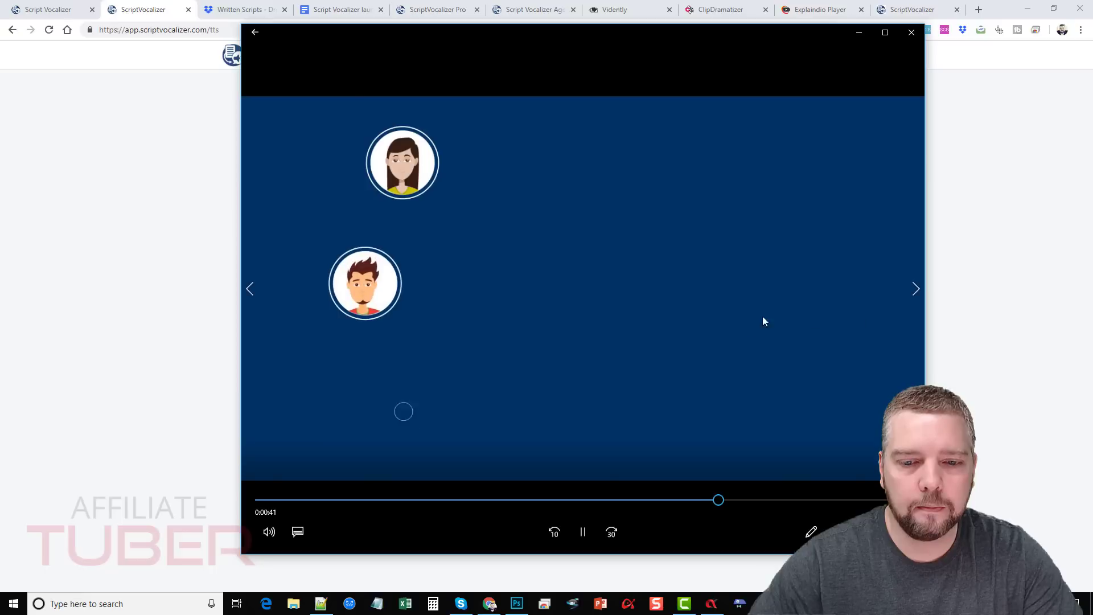
click(583, 535)
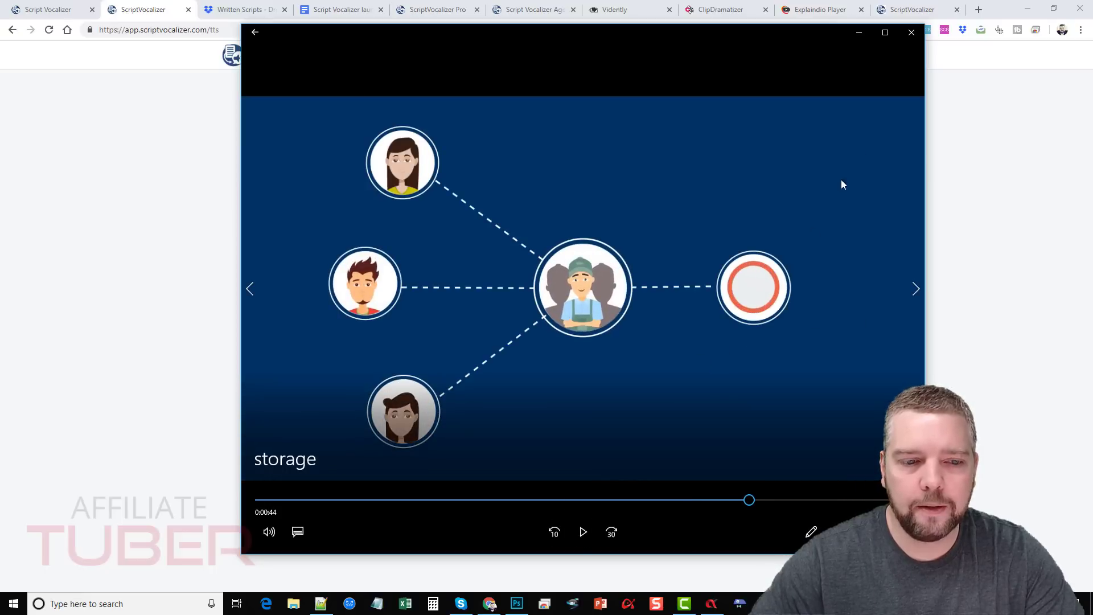
click(910, 35)
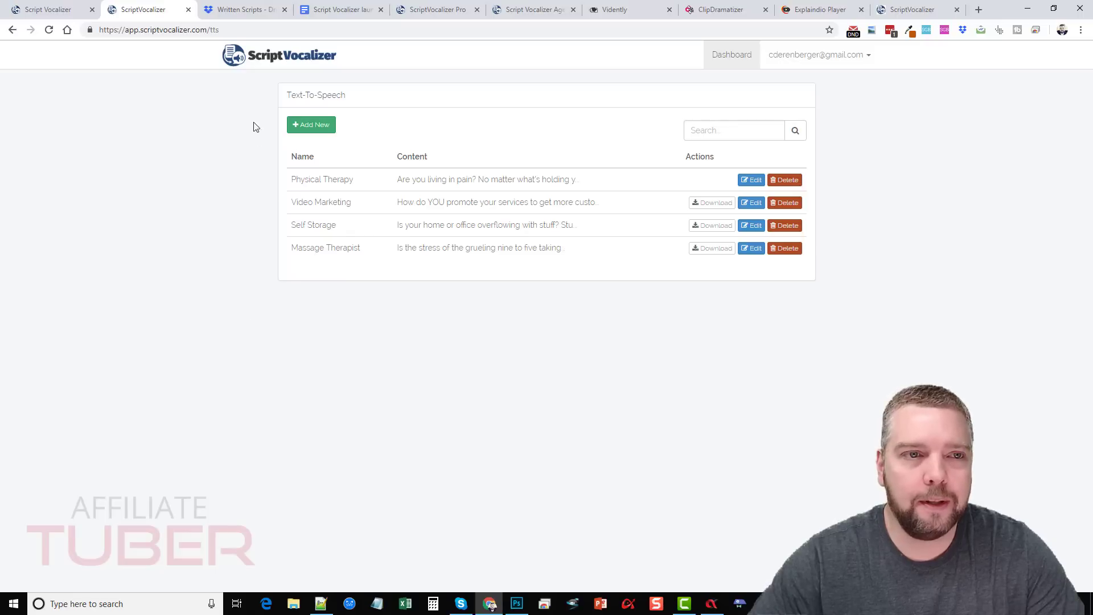
Switch to the ScriptVocalizer Pro upgrade page tab.
click(442, 11)
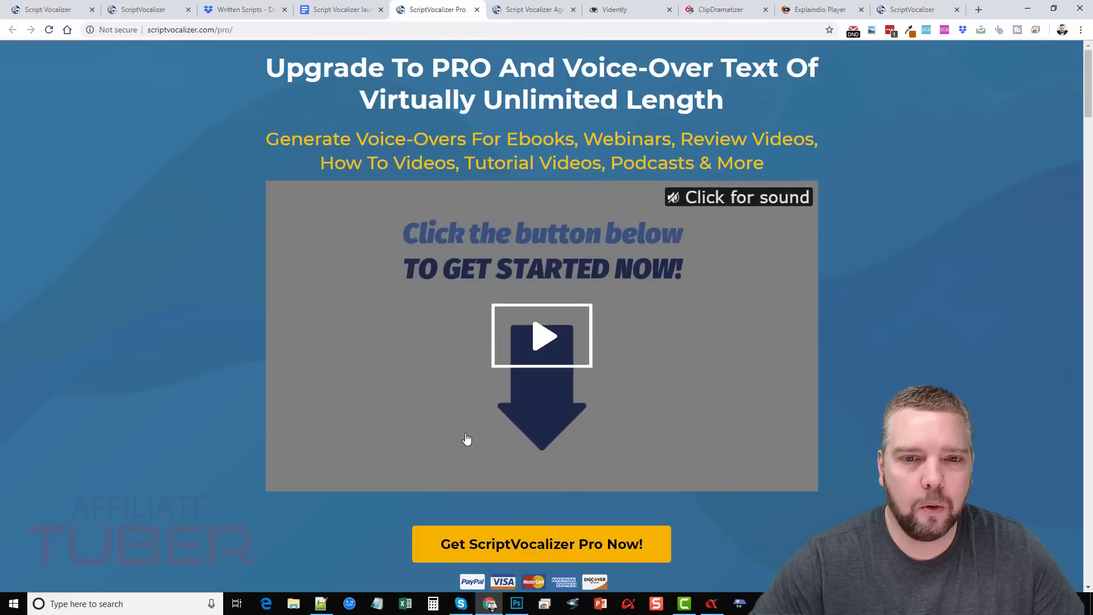
Scroll the ScriptVocalizer Pro page from its video down to 'Make Podcast In 24 Languages'.
scroll(489, 399, down, 4)
scroll(490, 425, down, 5)
drag(1083, 154, 1083, 84)
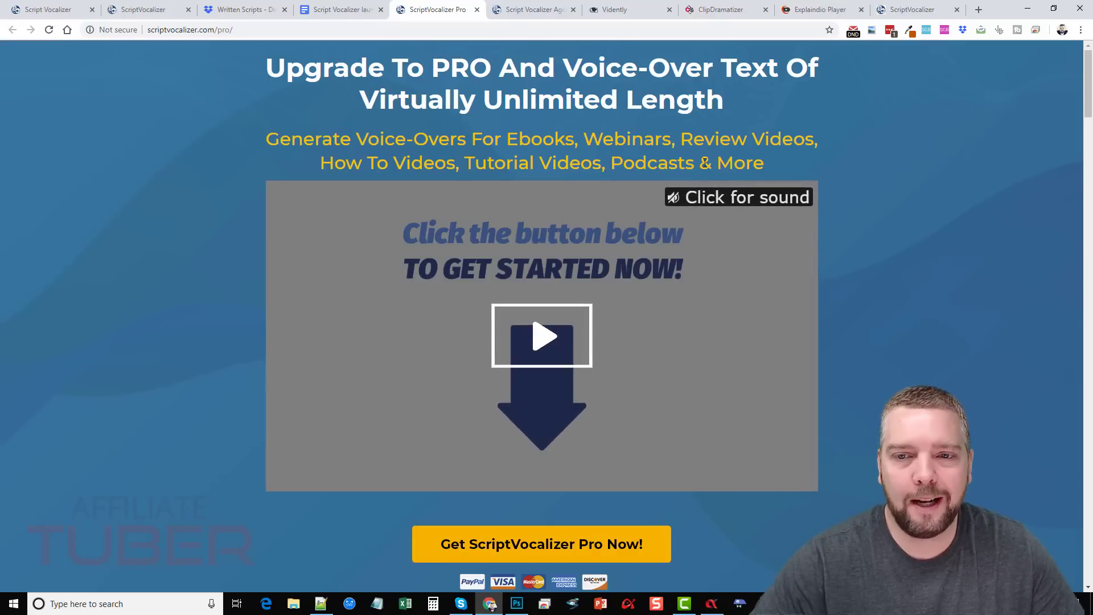
scroll(230, 349, down, 8)
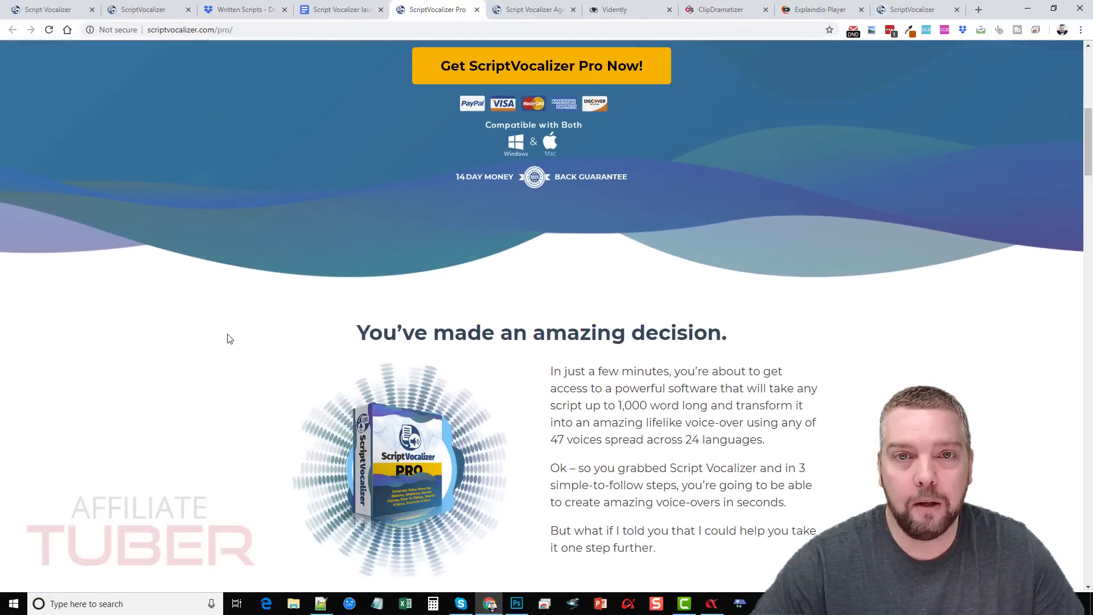
scroll(230, 351, down, 2)
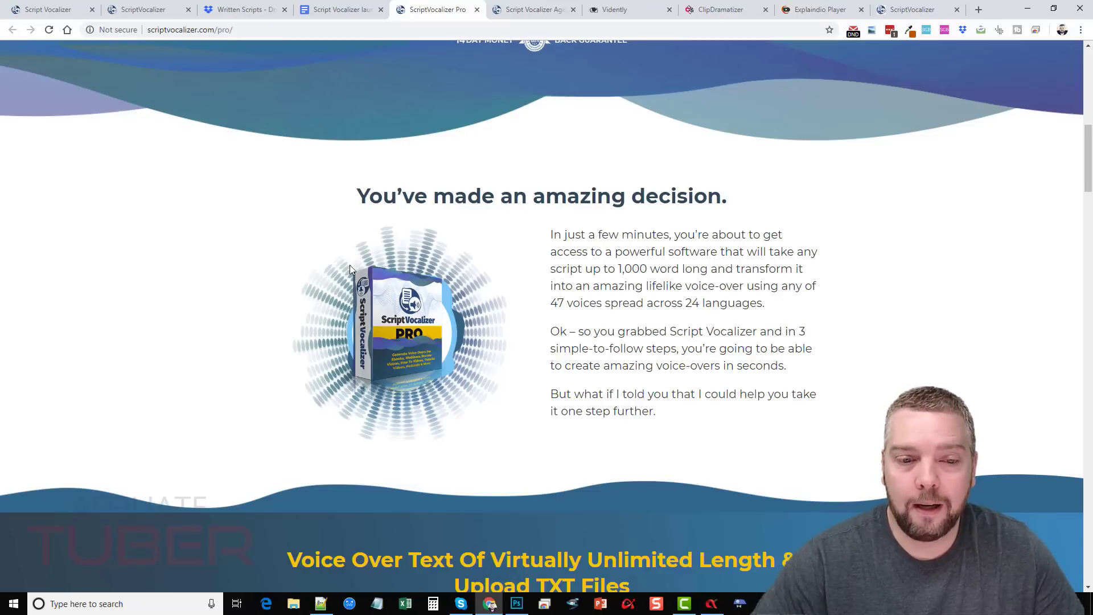
scroll(374, 331, down, 2)
scroll(388, 285, up, 1)
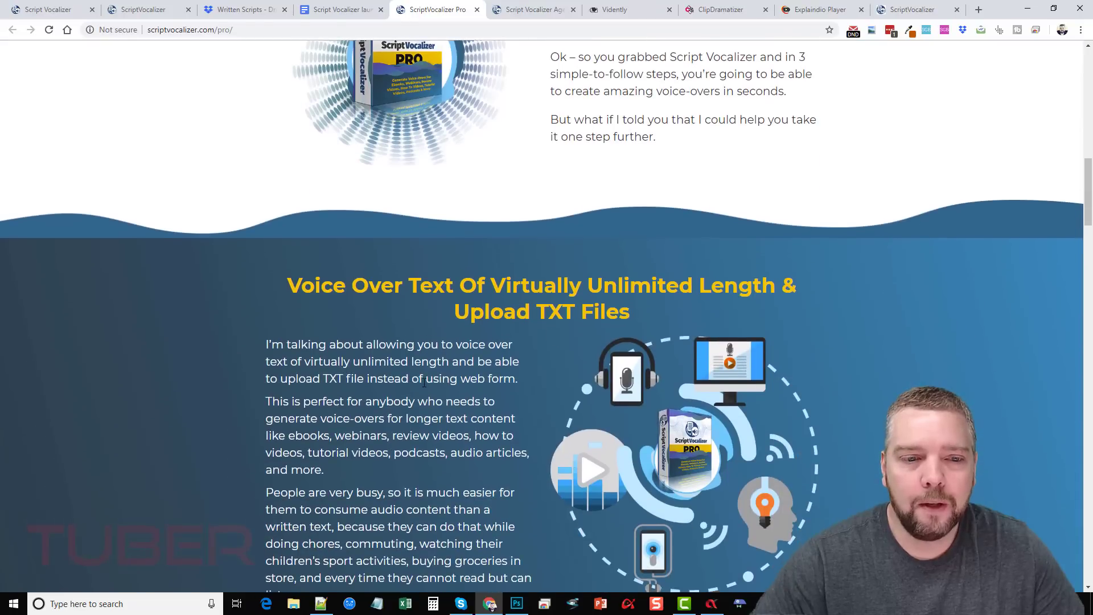
scroll(397, 253, down, 7)
scroll(397, 253, down, 6)
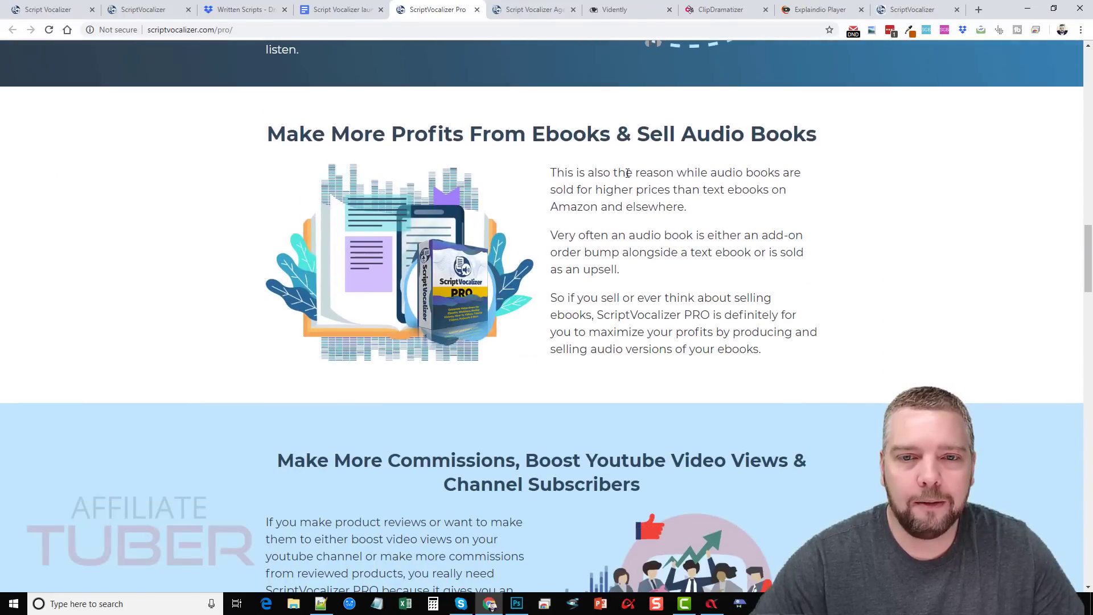
scroll(592, 283, down, 9)
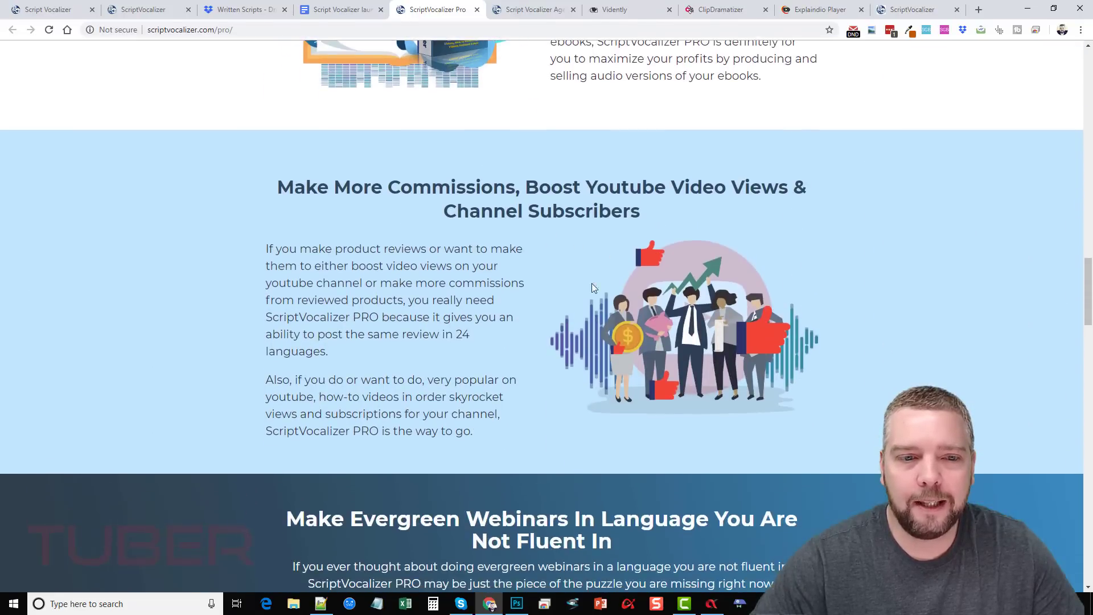
scroll(561, 303, up, 2)
scroll(565, 302, down, 9)
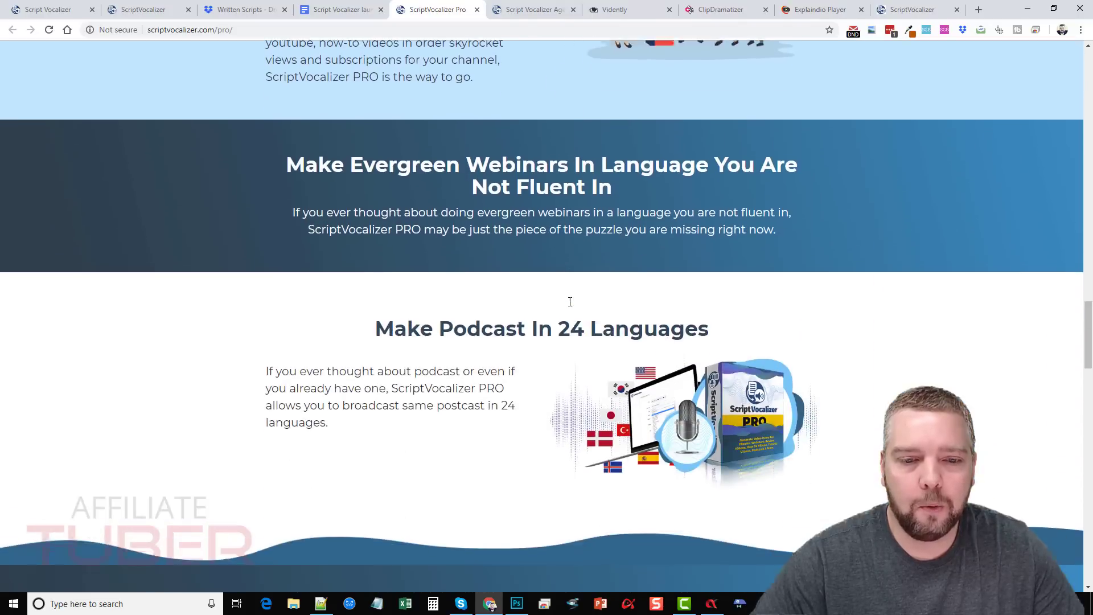
scroll(577, 273, up, 6)
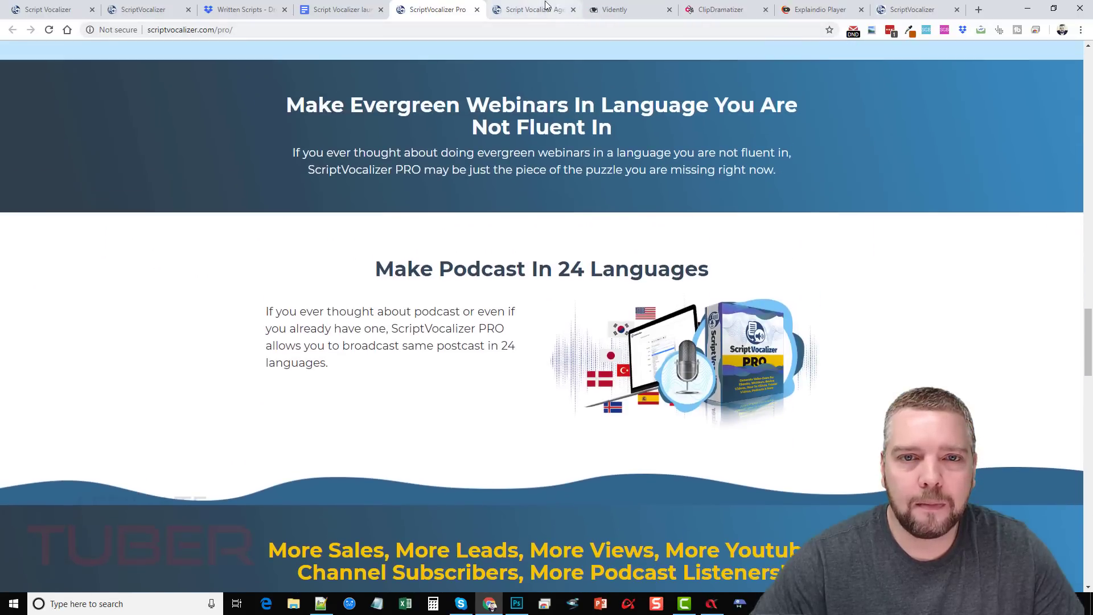
Check the Pro page's $67 price box, then scroll the Script Vocalizer Agency license page.
click(530, 9)
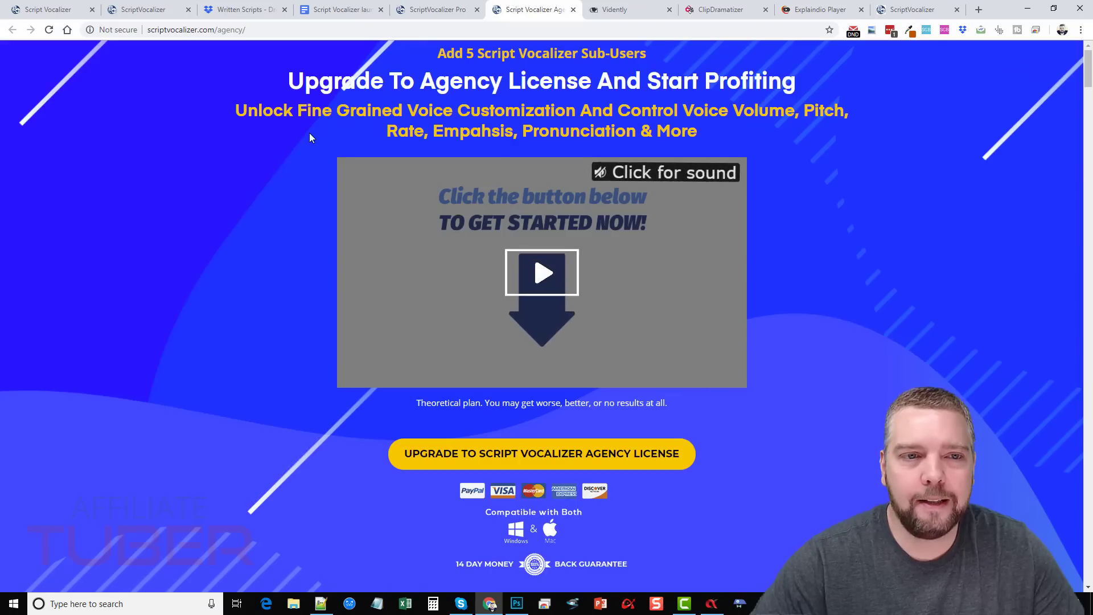
click(442, 10)
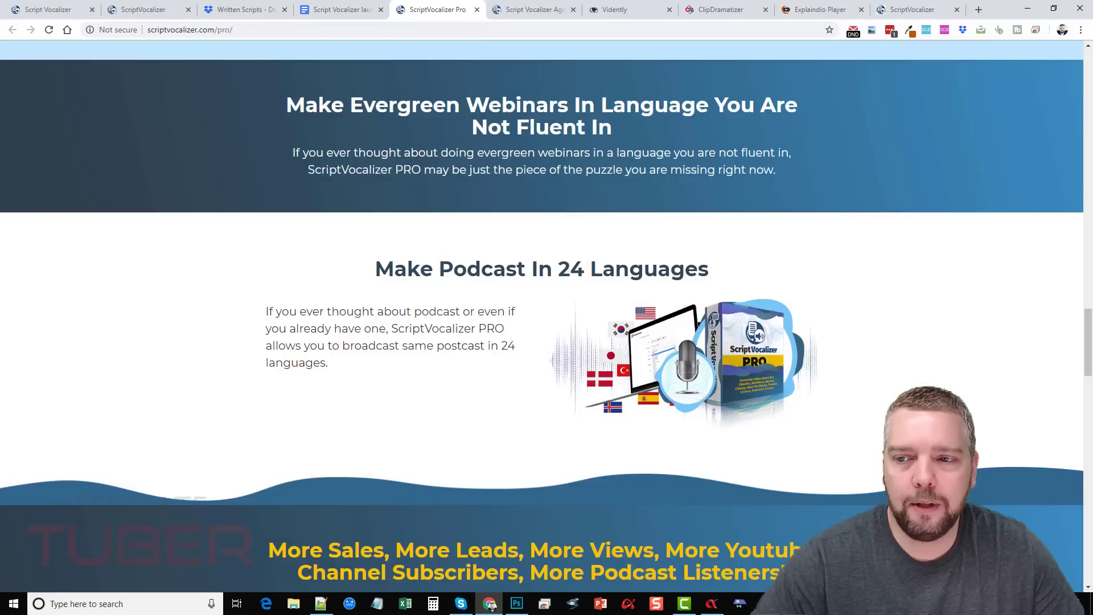
drag(1089, 318, 1078, 490)
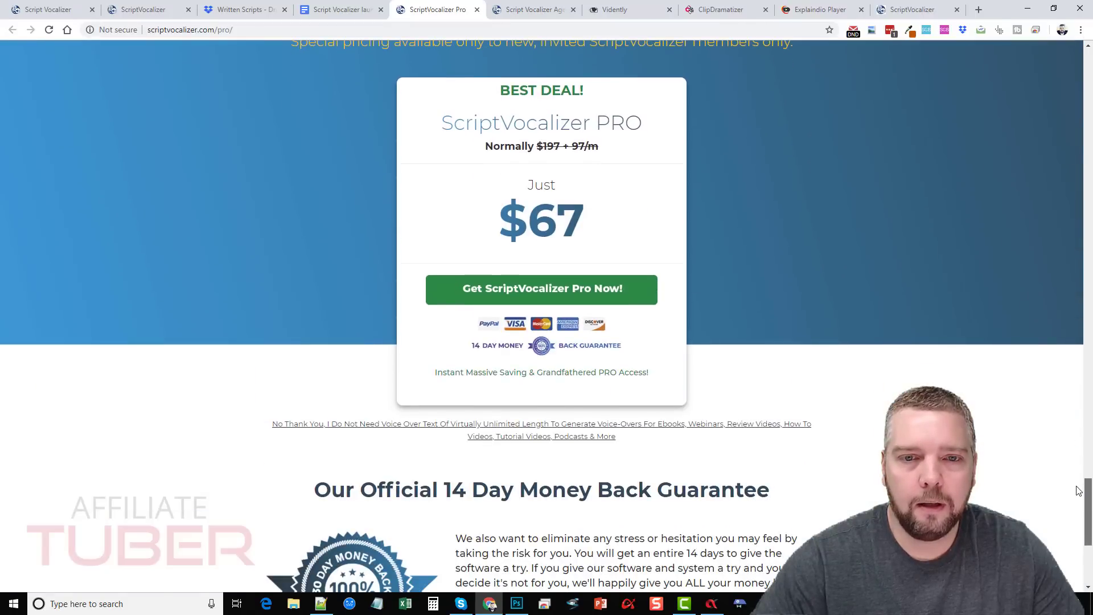
click(532, 11)
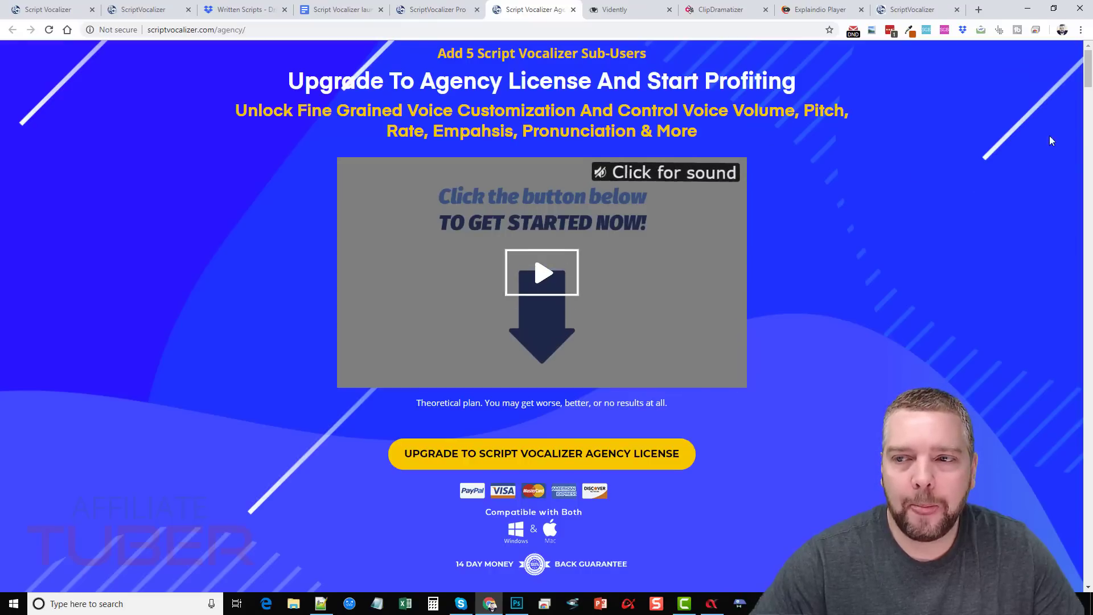
drag(1088, 76, 984, 67)
Switch to the Vidently page and scroll past the demos to 'Create Both Square & Vertical videos'.
click(622, 10)
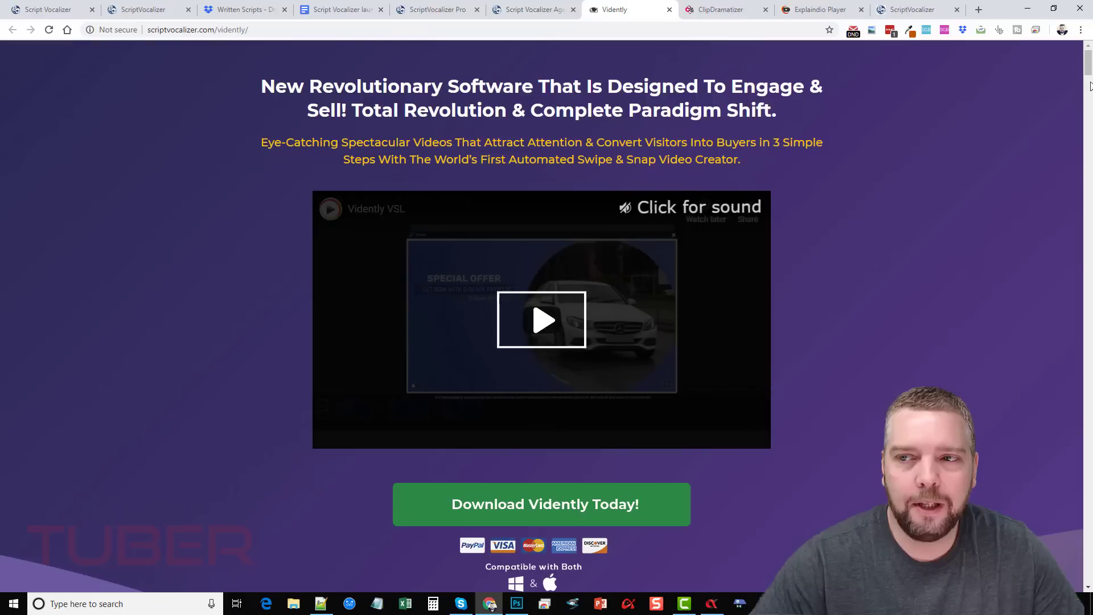
scroll(1087, 77, down, 20)
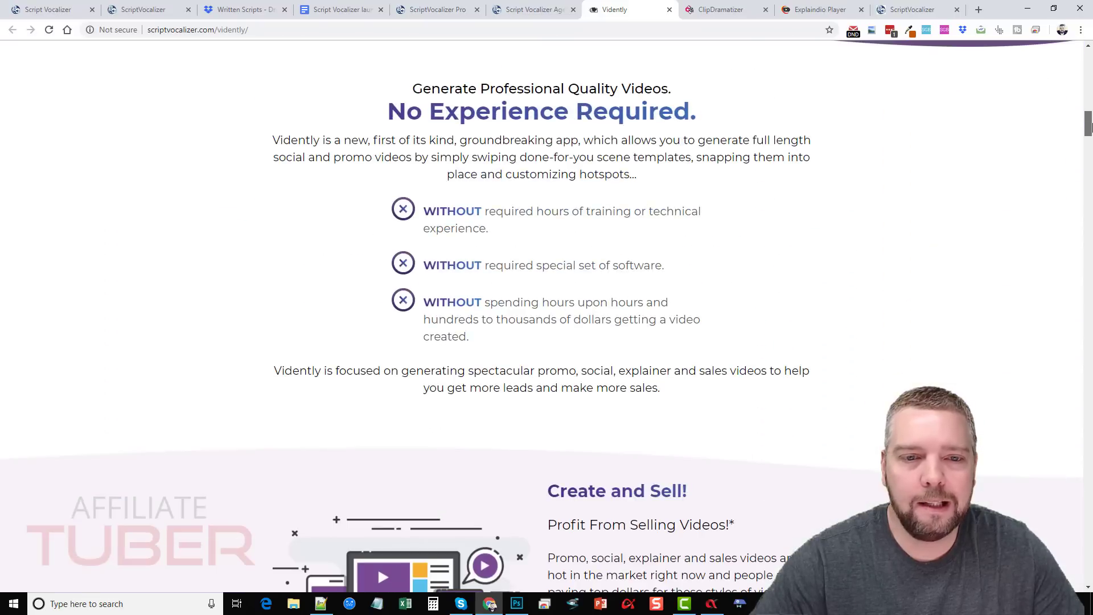
scroll(546, 319, down, 20)
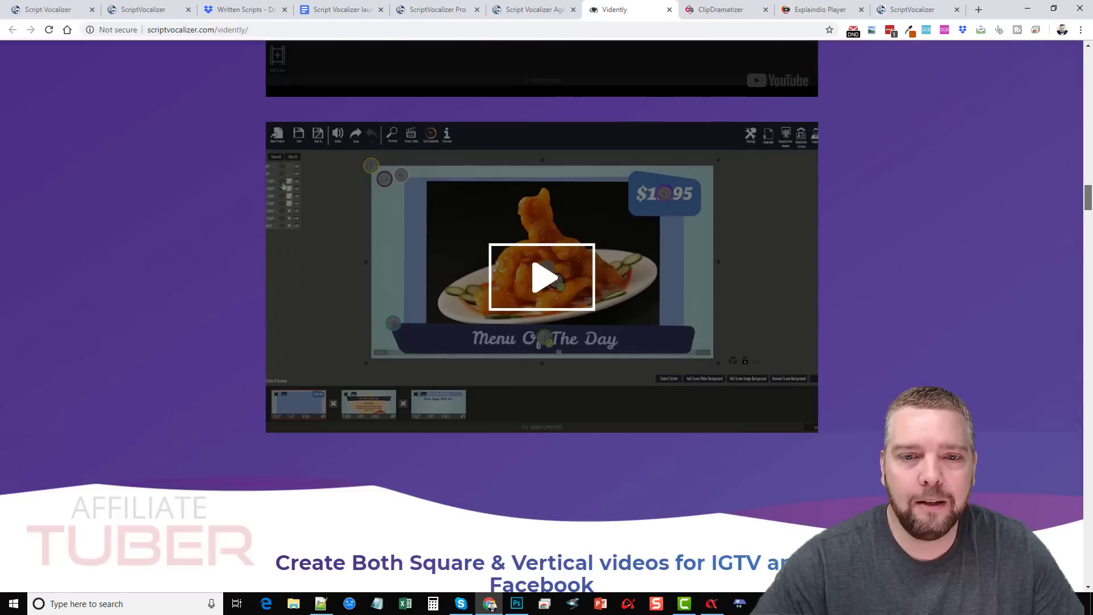
scroll(664, 324, up, 1)
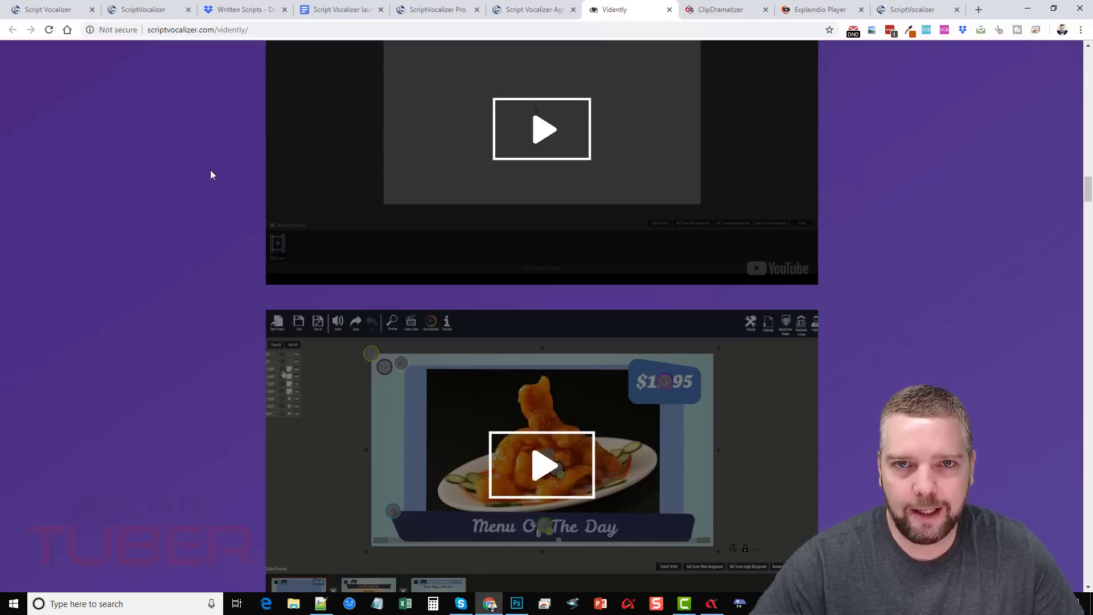
scroll(860, 391, down, 8)
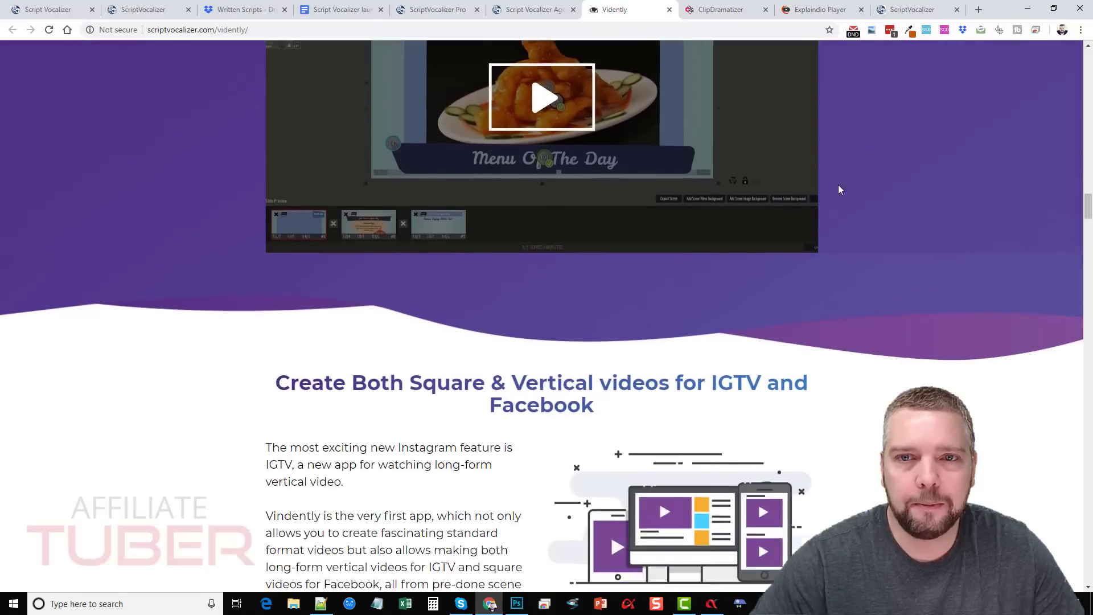
Switch to ClipDramatizer and scroll to the Before/After showcase and 'Pay Less For Facebook Ads'.
click(716, 10)
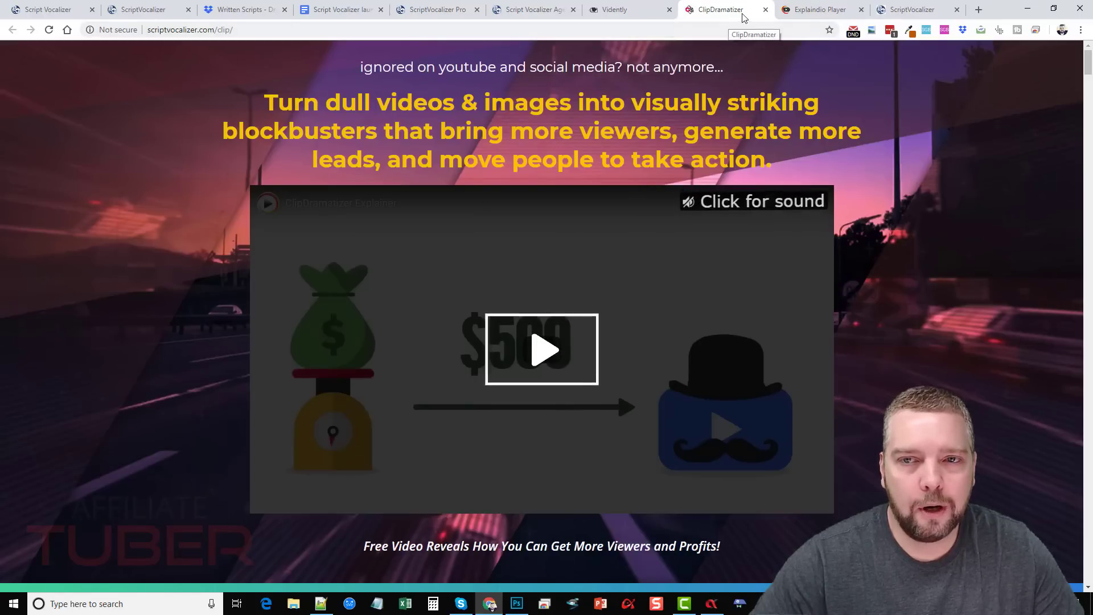
scroll(926, 252, down, 10)
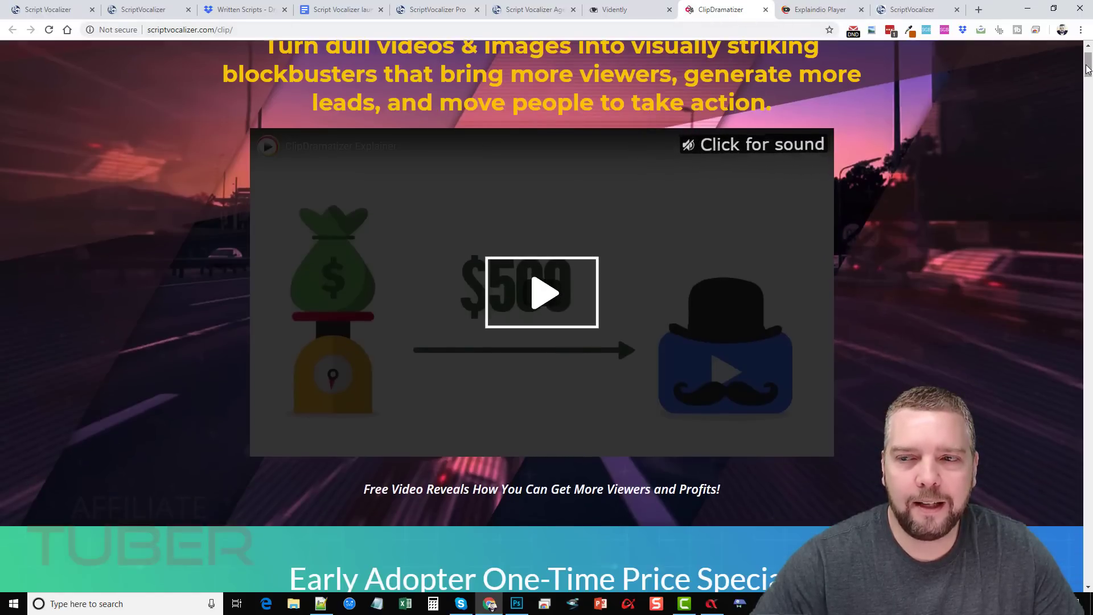
scroll(542, 313, down, 20)
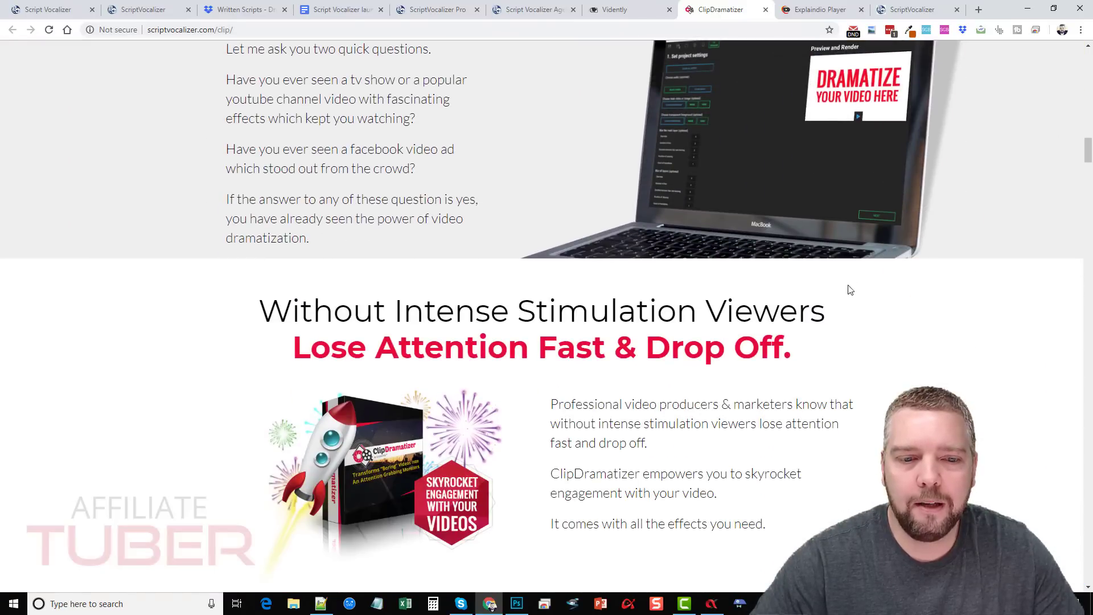
scroll(850, 290, down, 15)
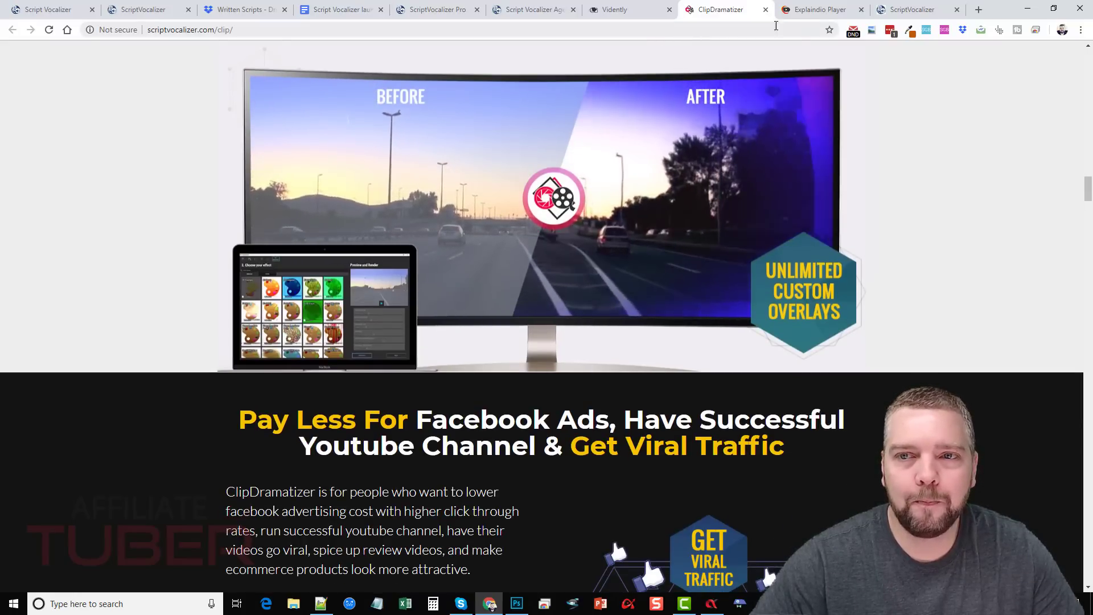
Switch to Explaindio Player, scroll to its $4.95 monthly and $2.89 annual pricing, then return to top.
click(814, 10)
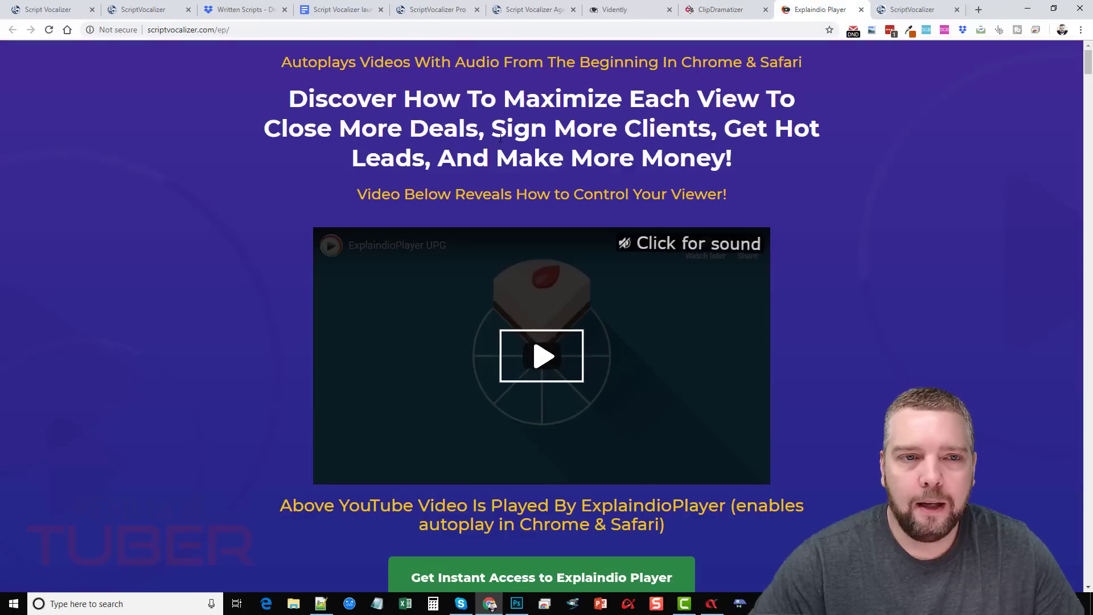
scroll(778, 312, down, 5)
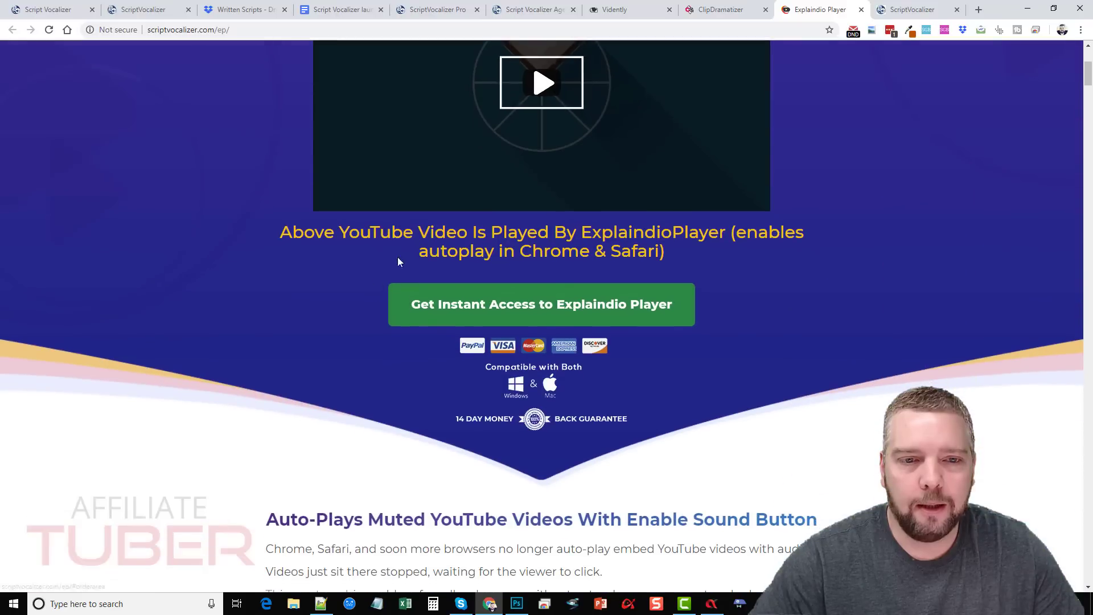
scroll(693, 265, down, 10)
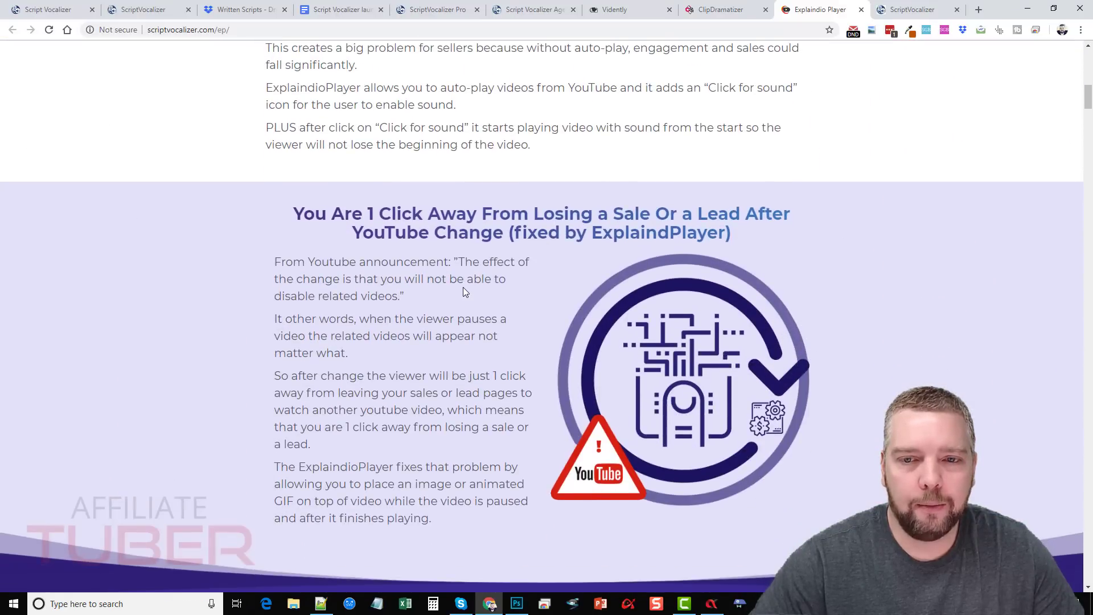
scroll(463, 287, down, 8)
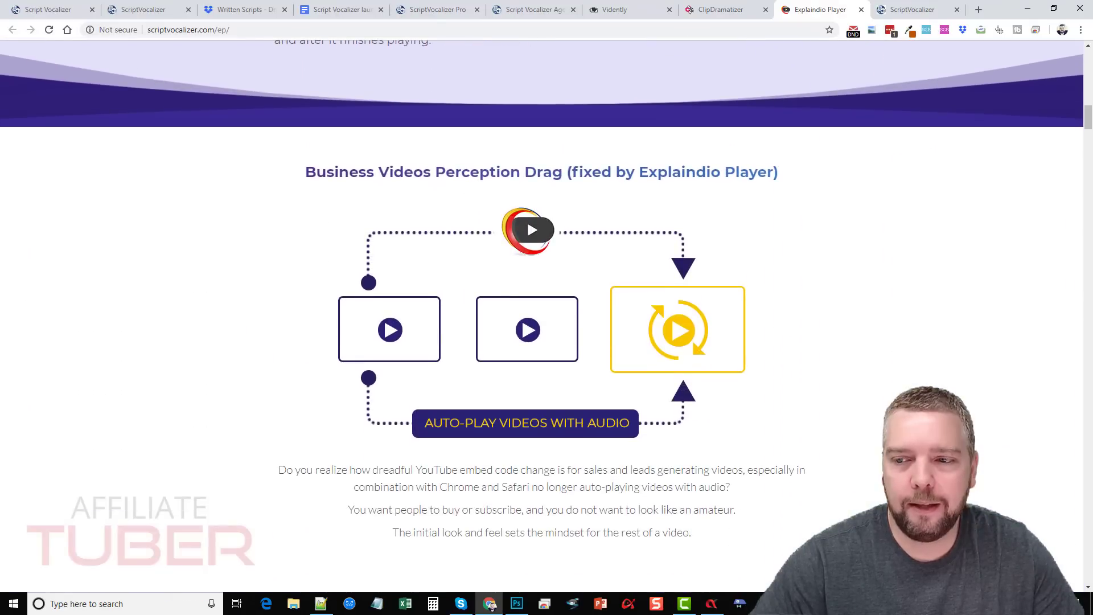
drag(1090, 123, 1090, 159)
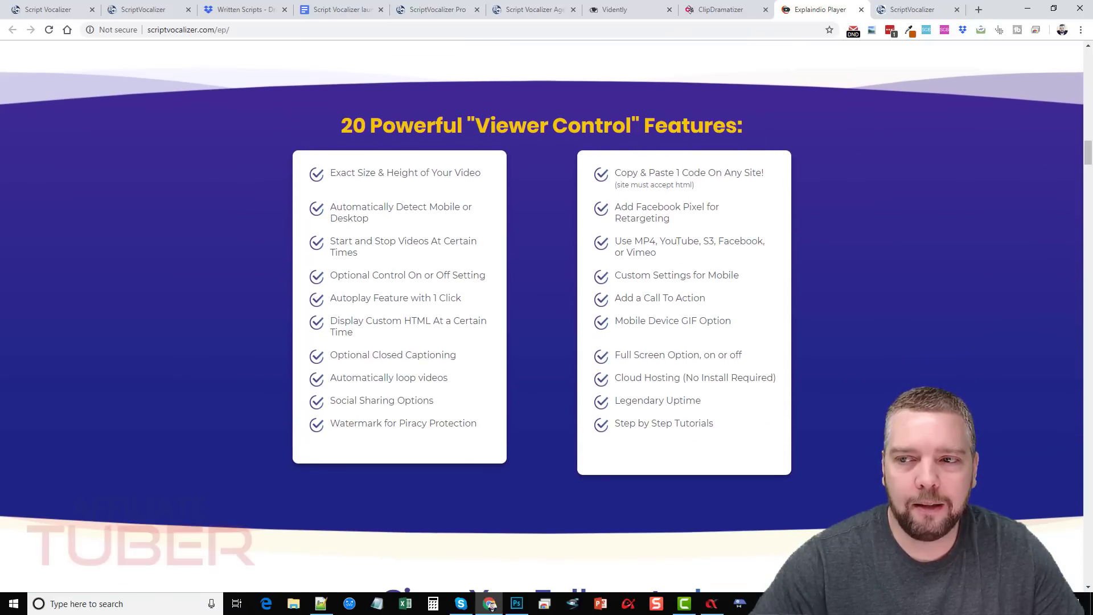
drag(1089, 159, 1089, 450)
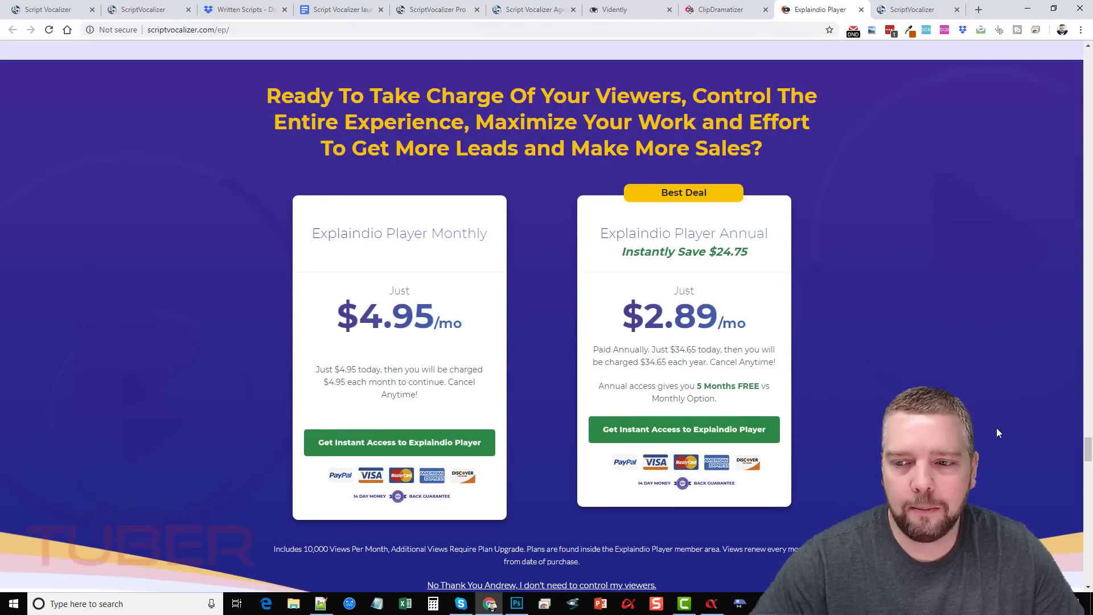
drag(1089, 476, 1090, 55)
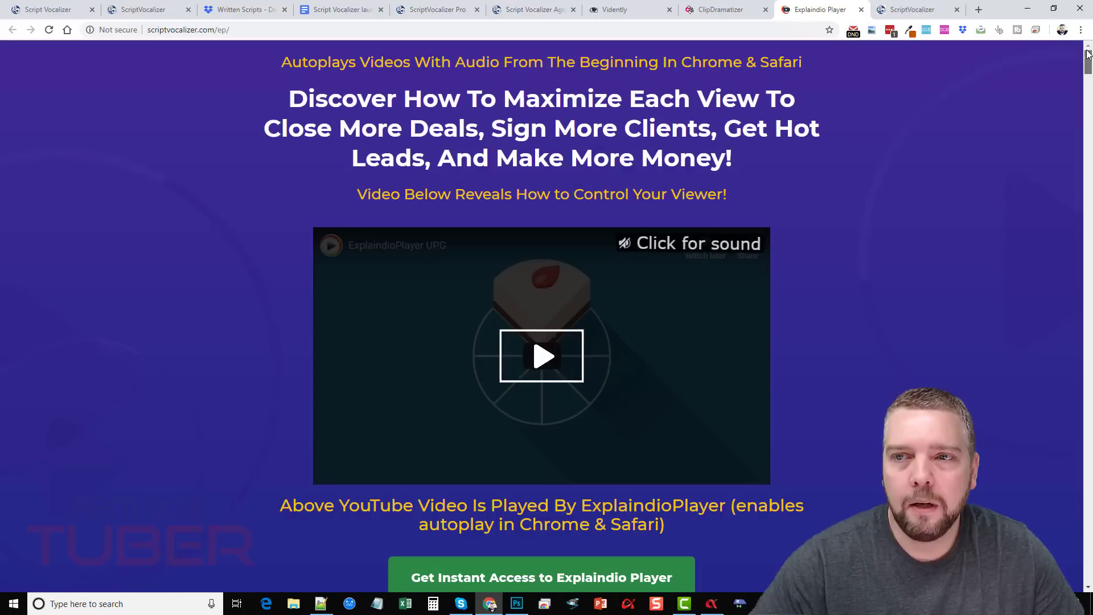